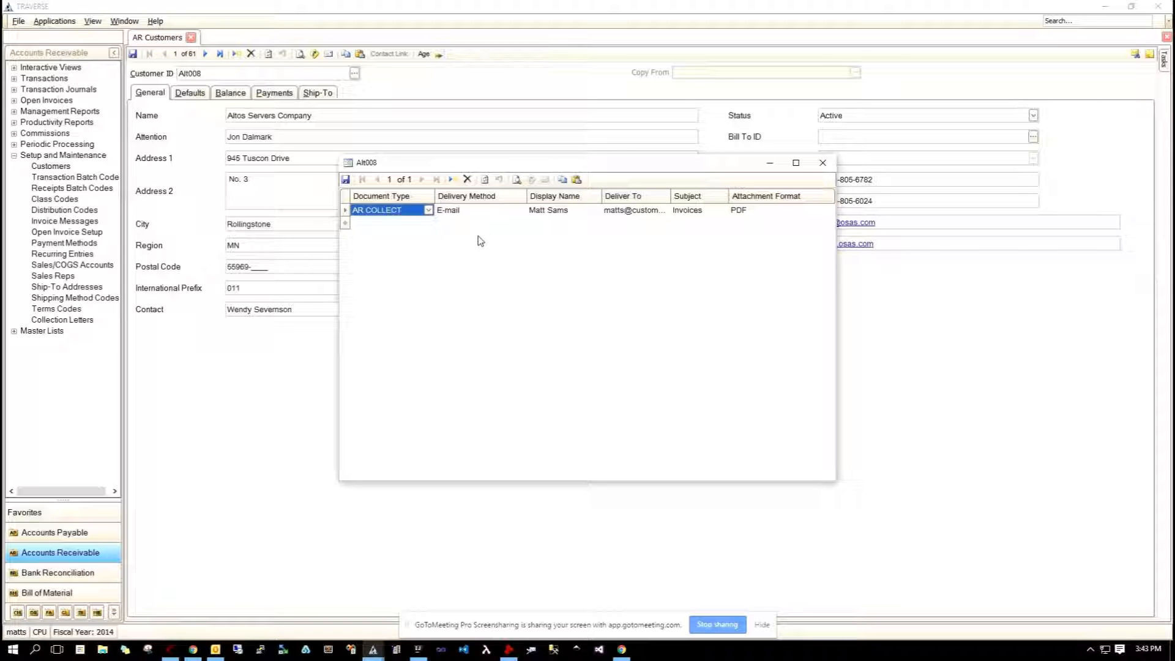
Step: Review the AR COLLECT delivery entry's document type, delivery method, display name, deliver-to, subject and attachment format settings
left_click(430, 211)
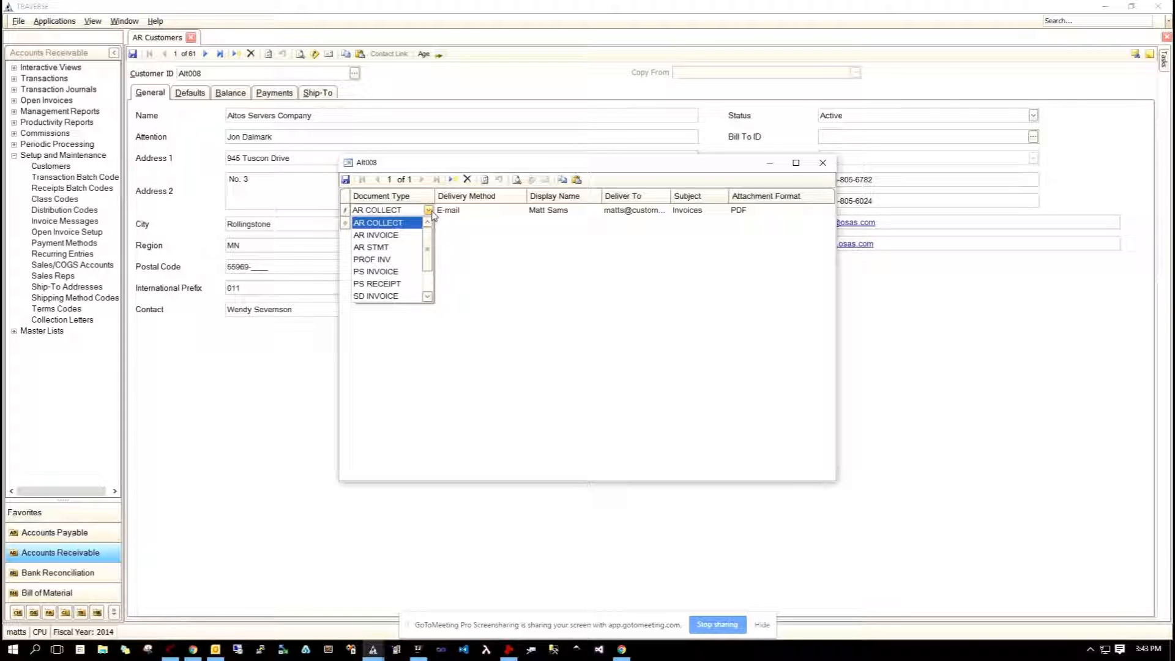
left_click(432, 211)
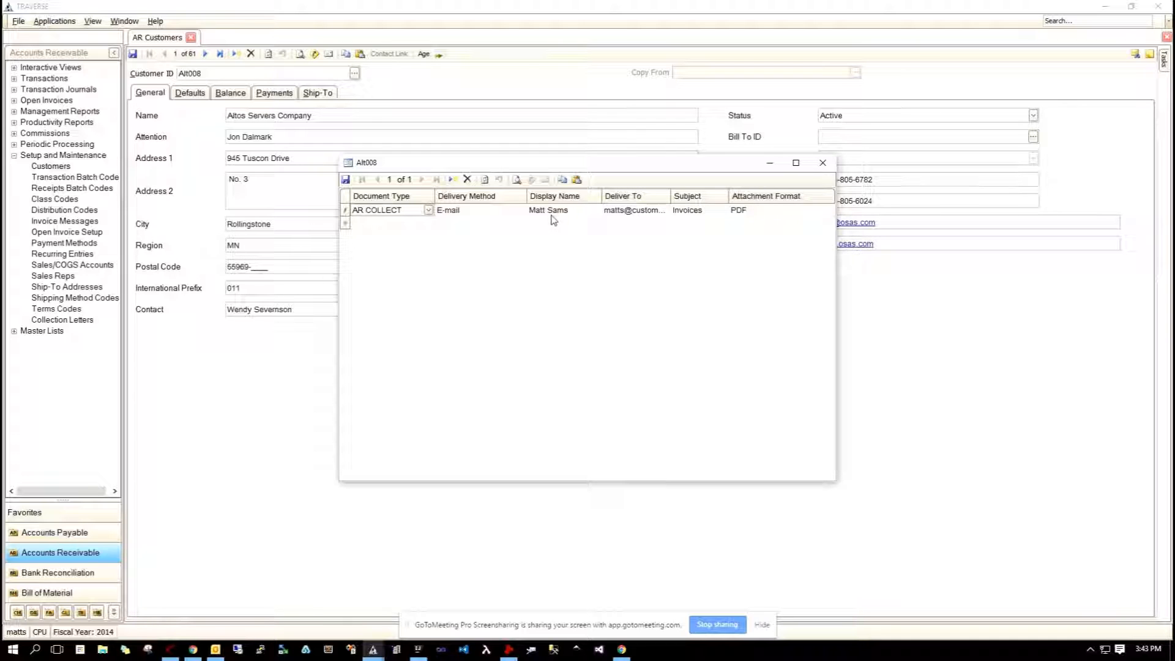
left_click(497, 213)
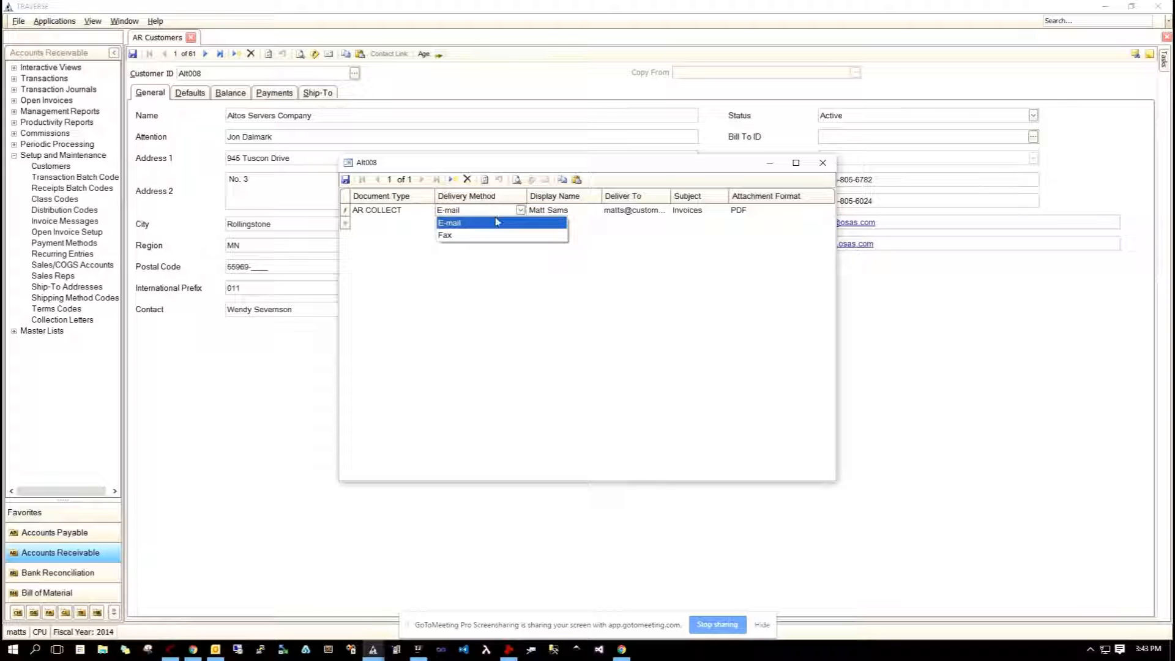
left_click(494, 221)
left_click(584, 209)
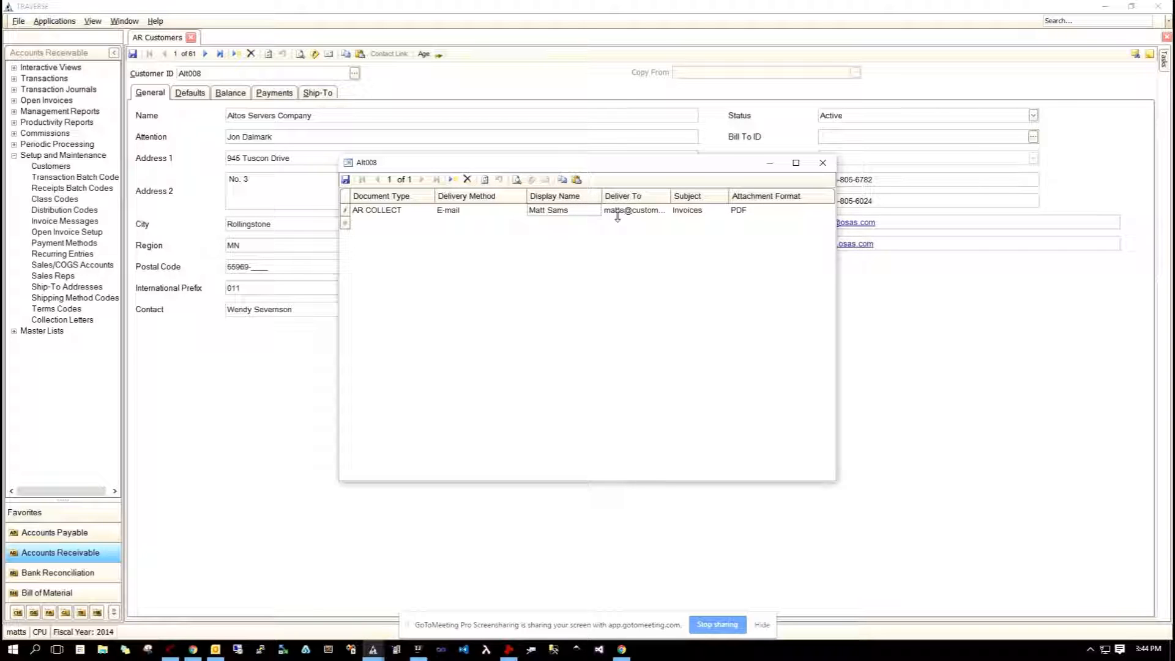
left_click_drag(648, 213, 651, 212)
left_click(638, 212)
left_click(694, 211)
left_click(763, 211)
left_click(760, 236)
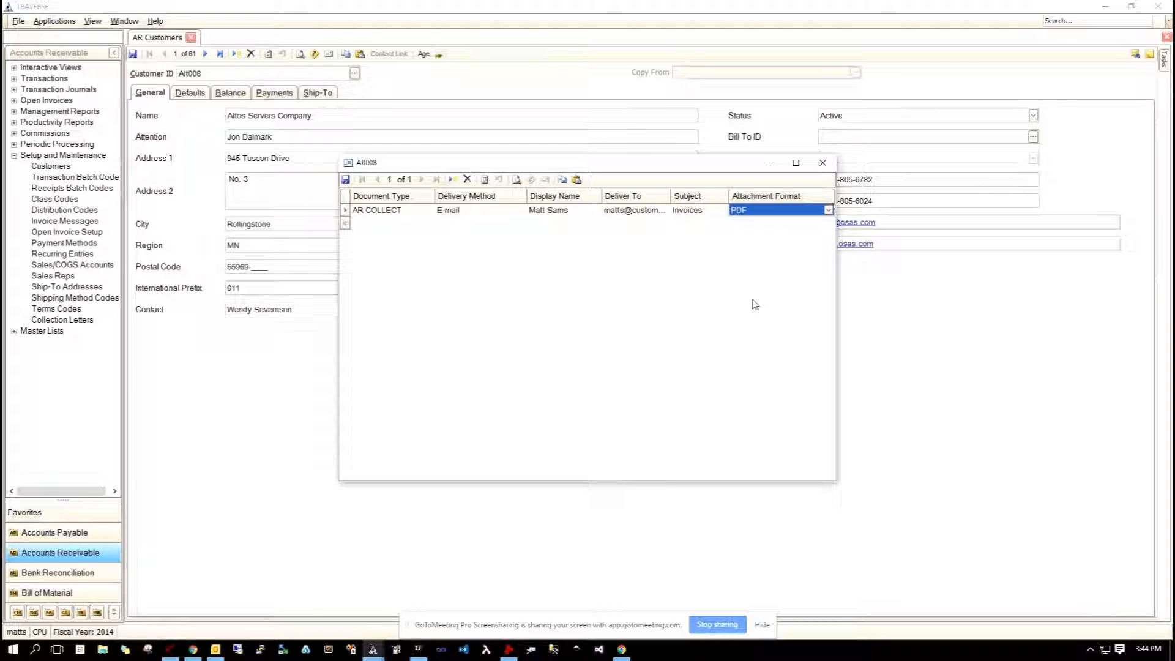
Step: Save the customer's document delivery settings, then close them and the AR Customers record
left_click(346, 180)
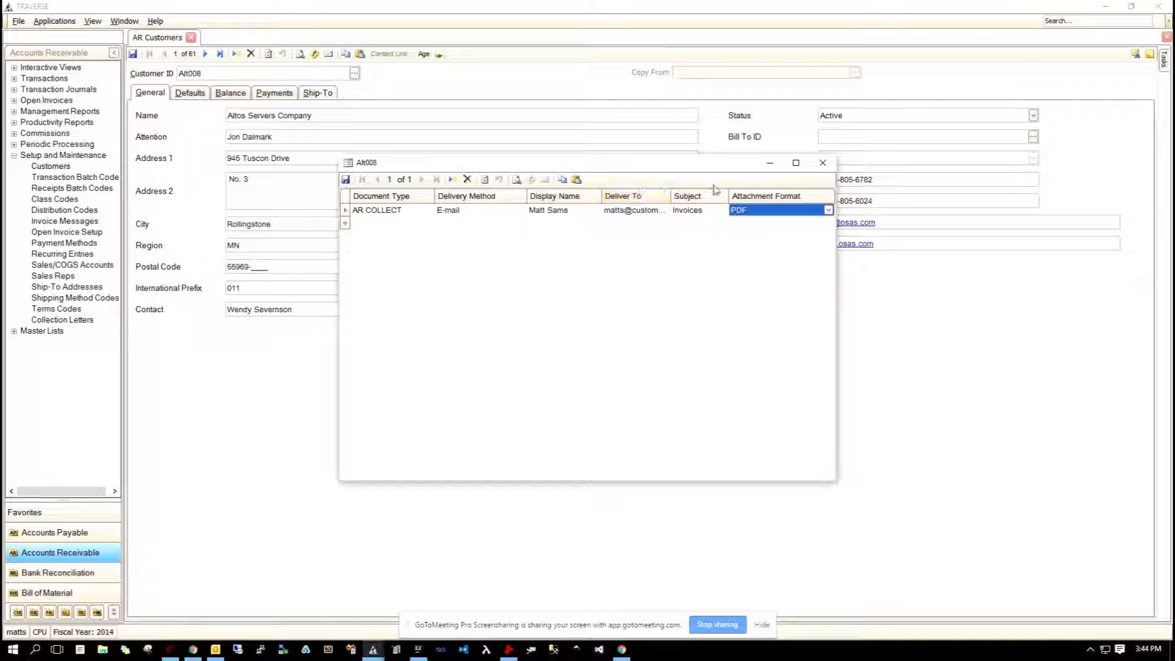
left_click(823, 162)
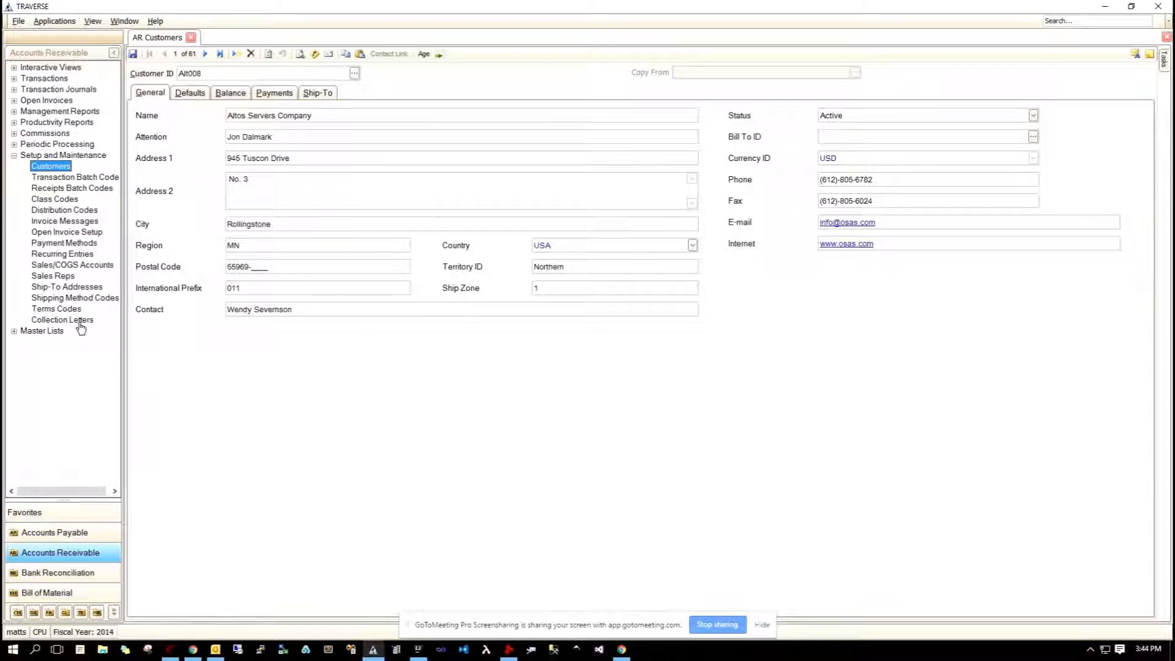
left_click(192, 37)
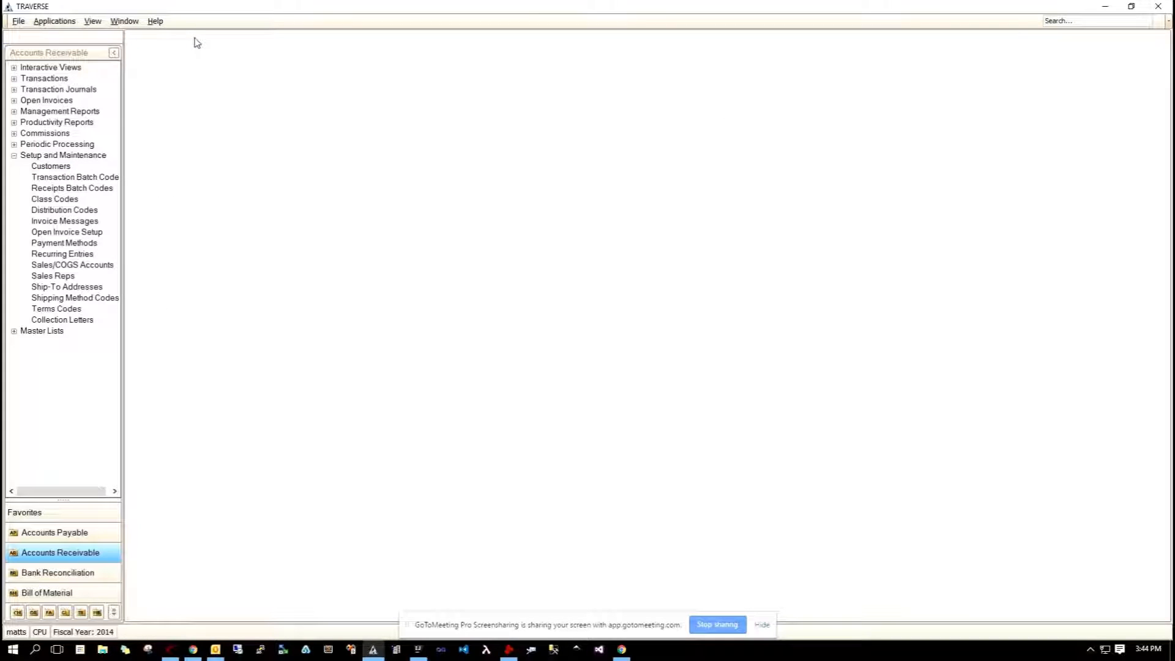
Step: Open the Collection Letters setup and check the list of available letter IDs
left_click(85, 320)
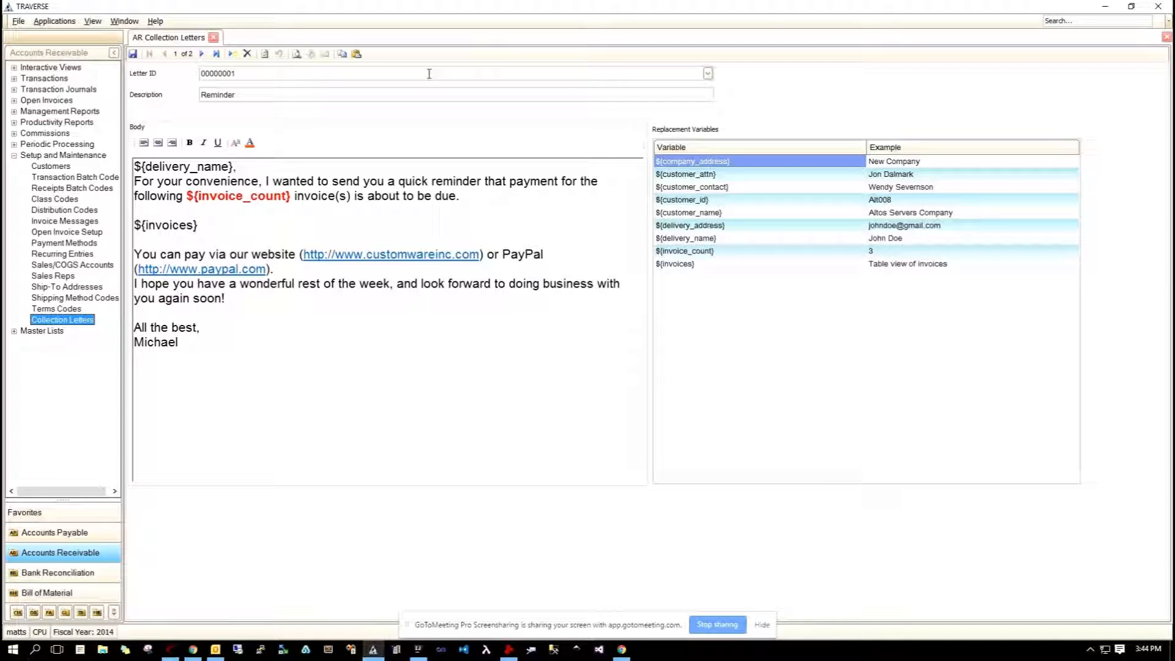
left_click(707, 74)
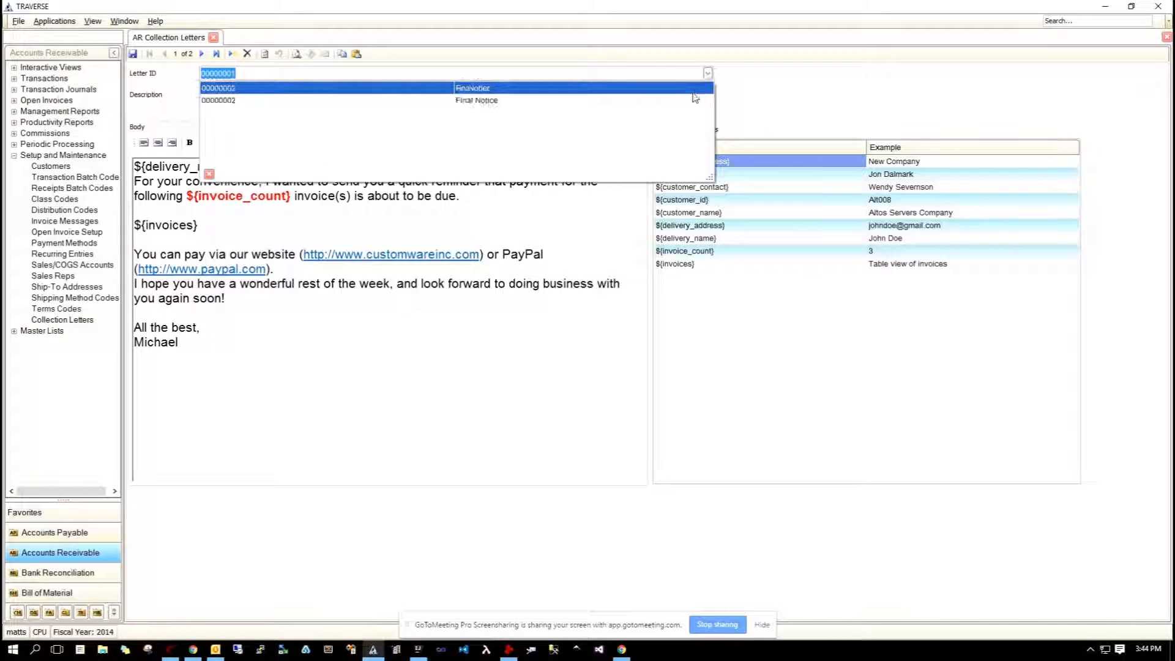
left_click(751, 90)
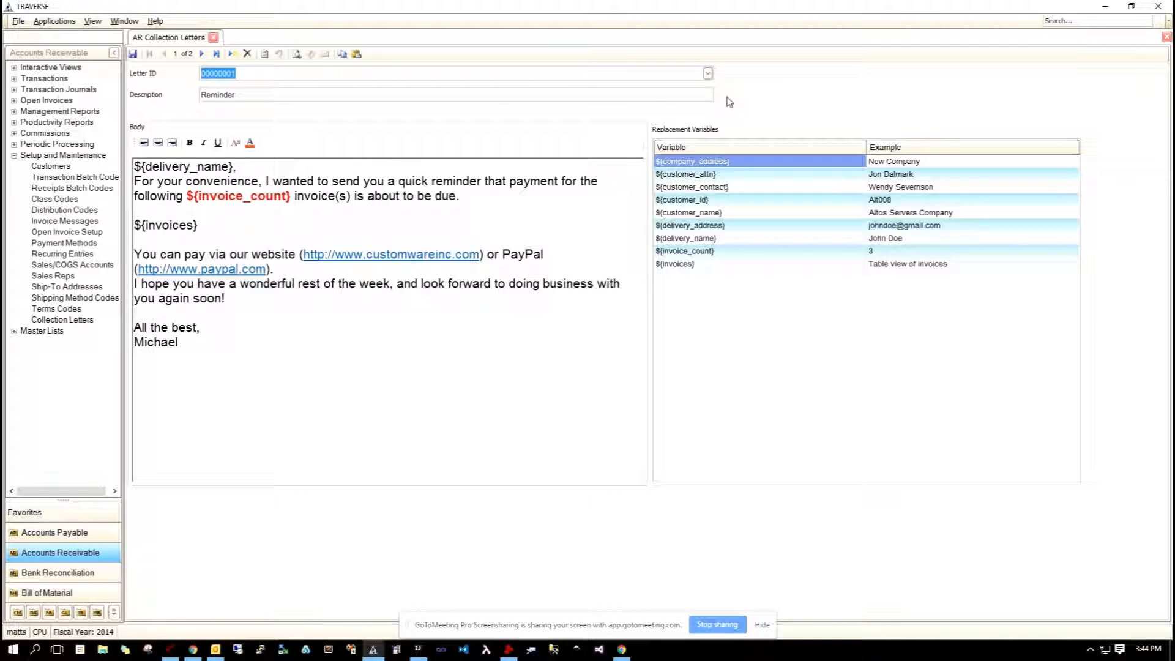
Step: Examine the Reminder letter's description and body text, including the ${invoices} variable
left_click(462, 327)
left_click(360, 95)
left_click(340, 327)
left_click_drag(477, 420, 307, 380)
left_click_drag(202, 225, 121, 225)
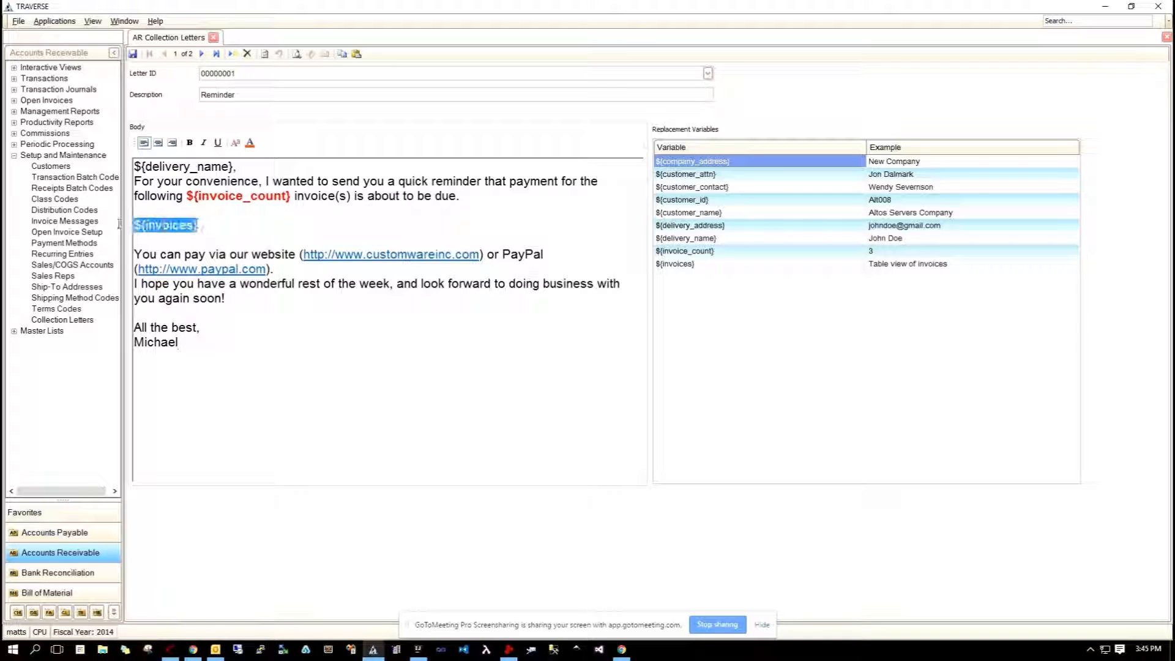
left_click(238, 216)
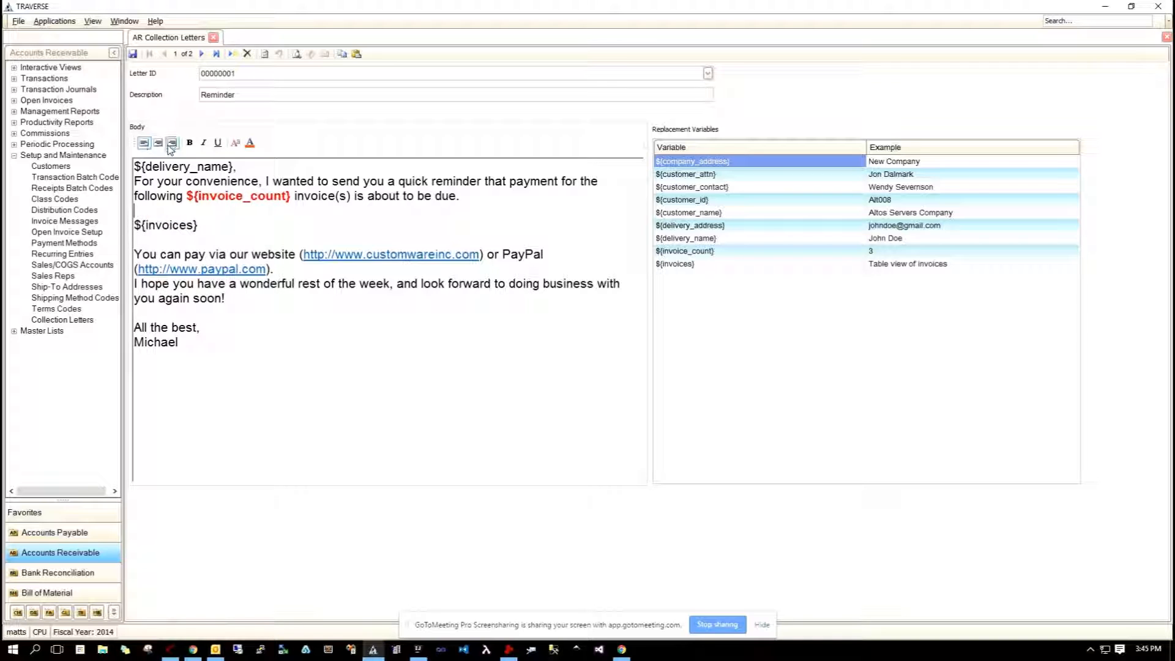
Step: Look at the font and text colour options for the Reminder letter's body without applying changes
left_click(237, 143)
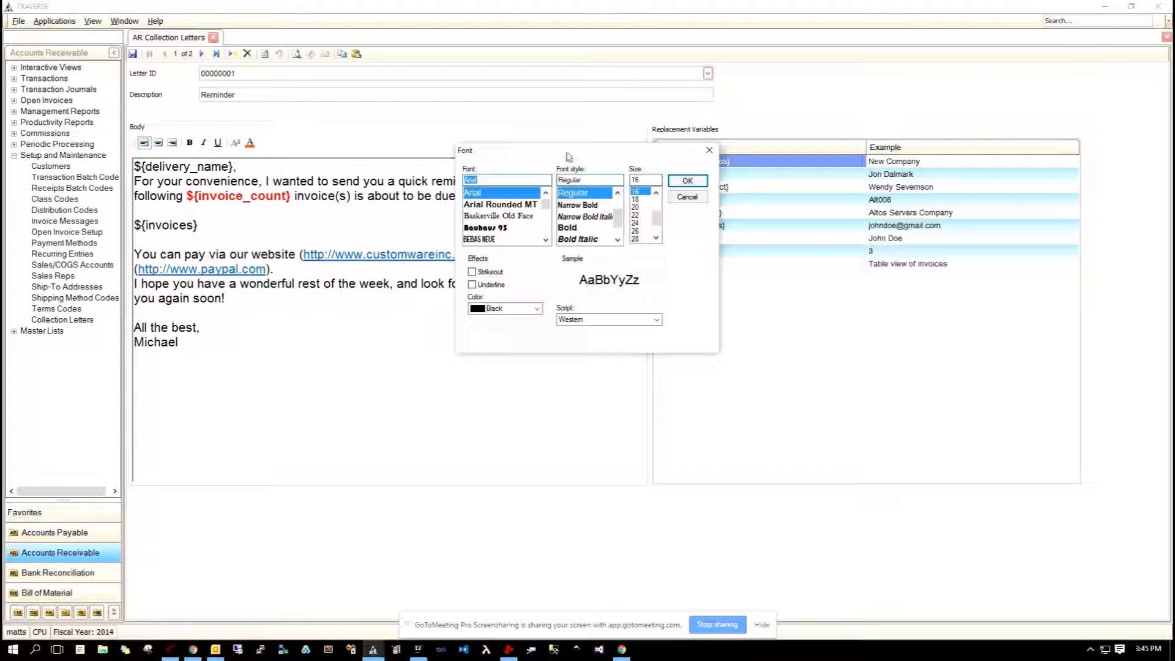
left_click(694, 198)
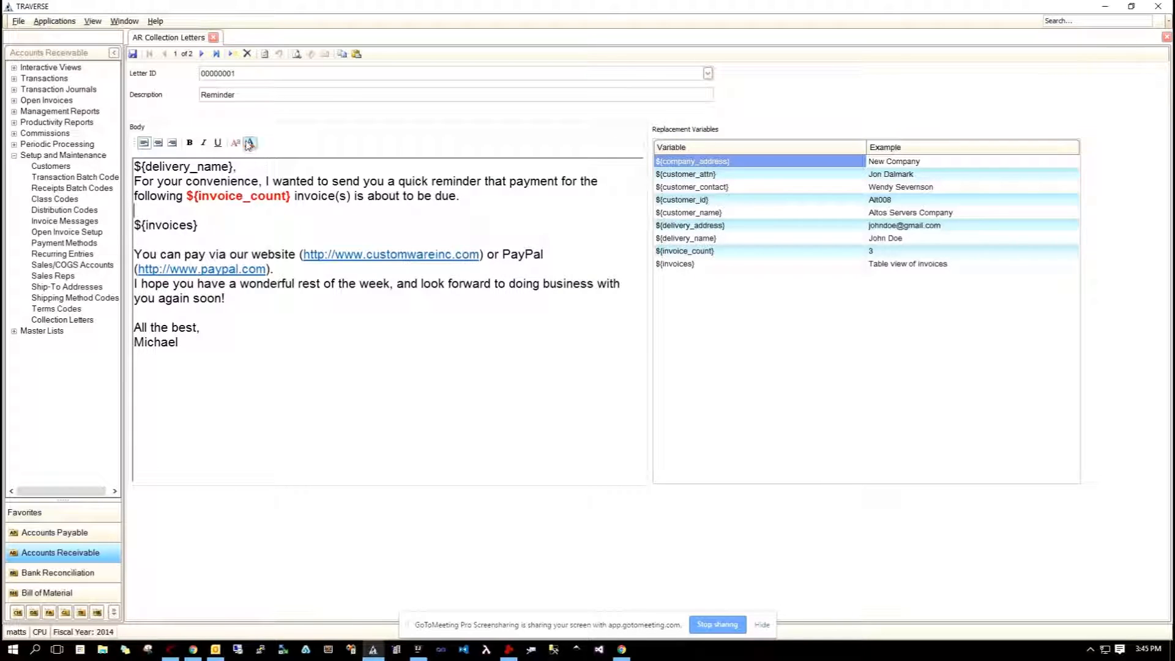
left_click(249, 144)
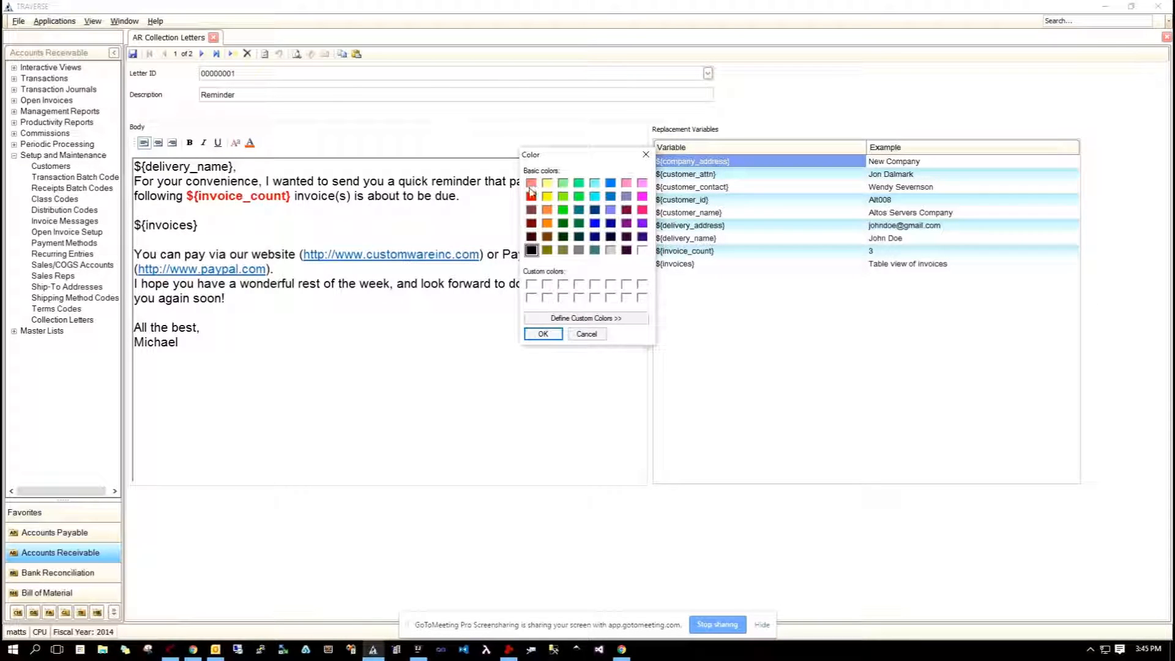
left_click(586, 334)
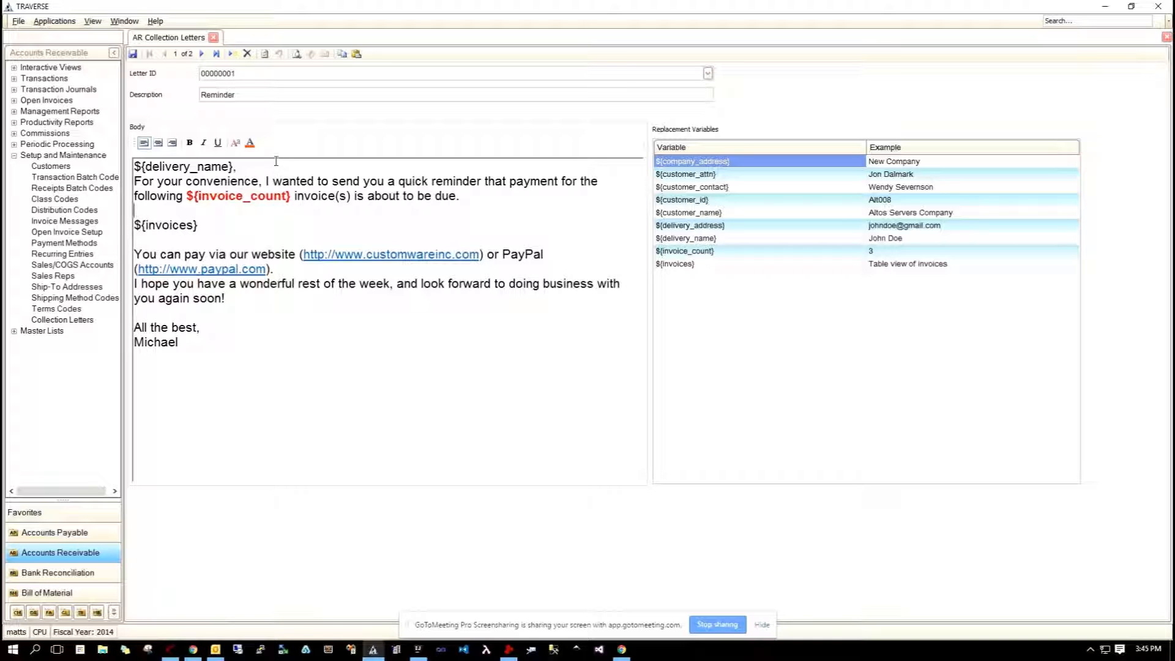
Step: Compare the ${delivery_name}, ${invoice_count} and ${invoices} replacement variables with their use in the Reminder letter's body
left_click_drag(235, 166, 134, 166)
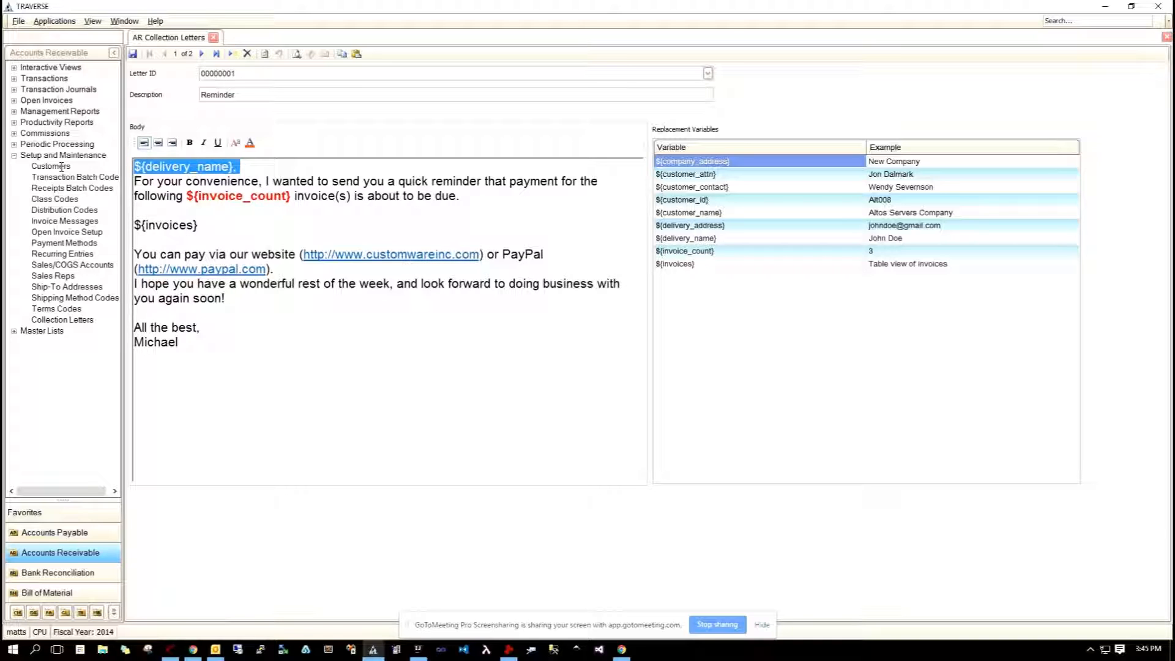
left_click(258, 168)
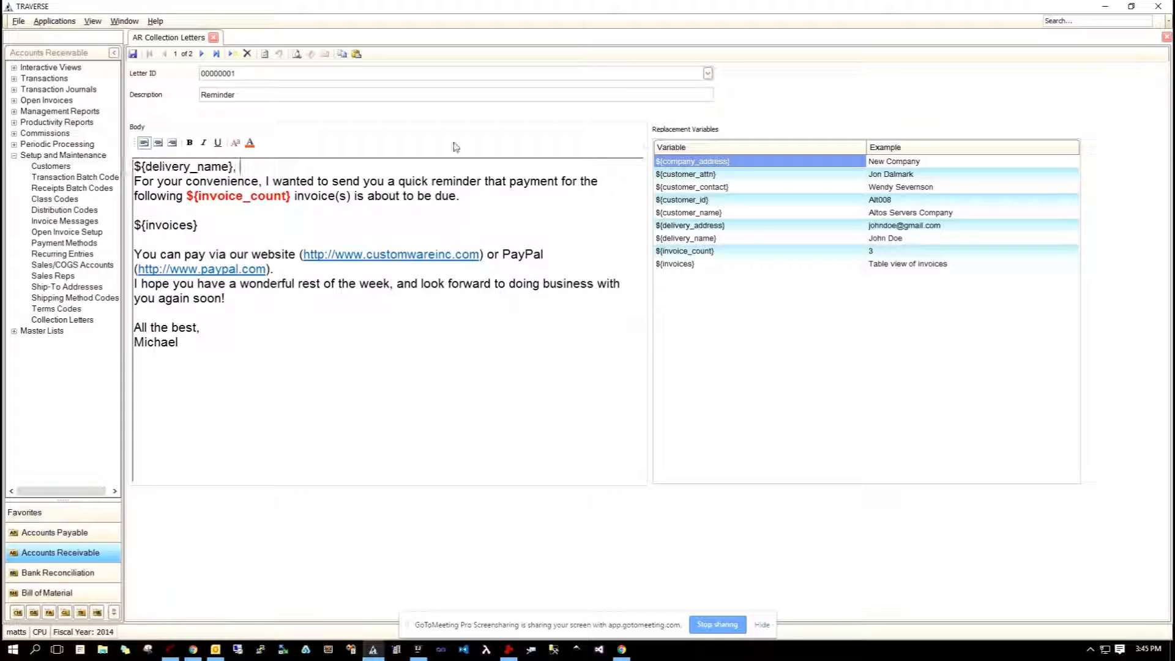
left_click(731, 240)
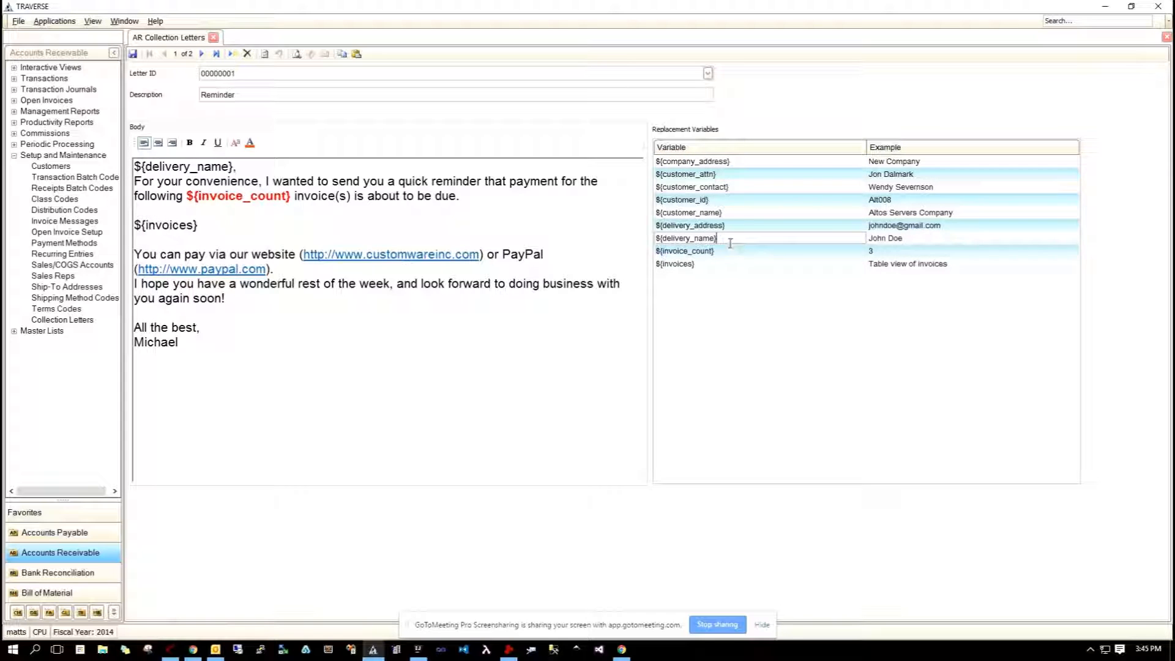
left_click_drag(734, 238, 630, 239)
left_click(958, 239)
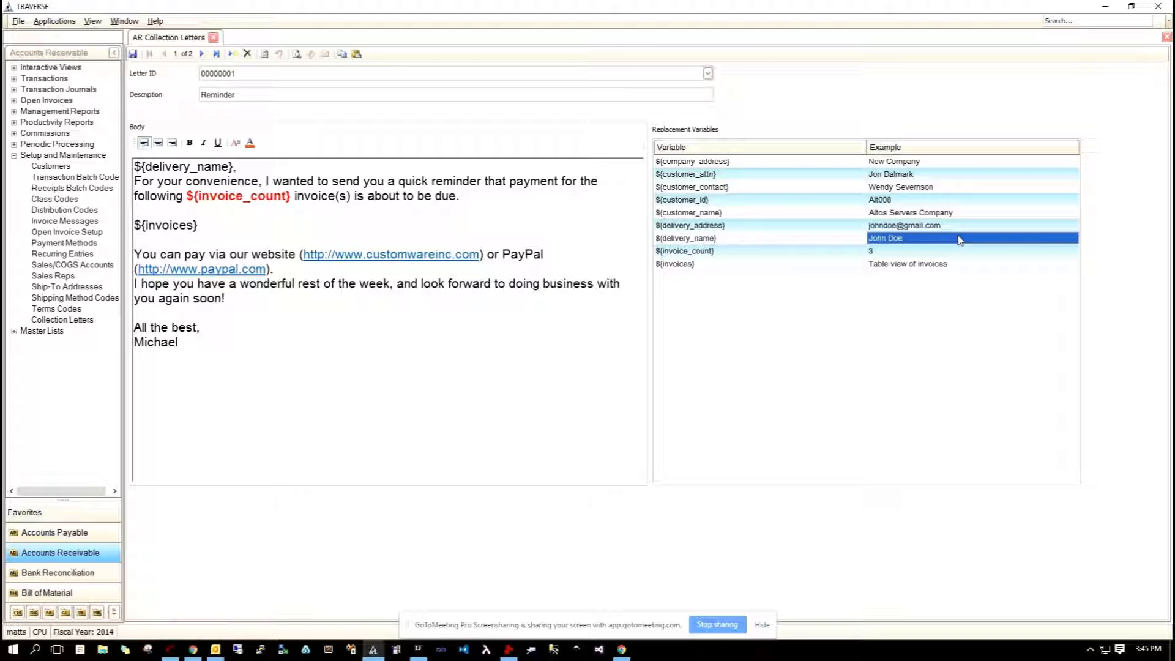
left_click(780, 251)
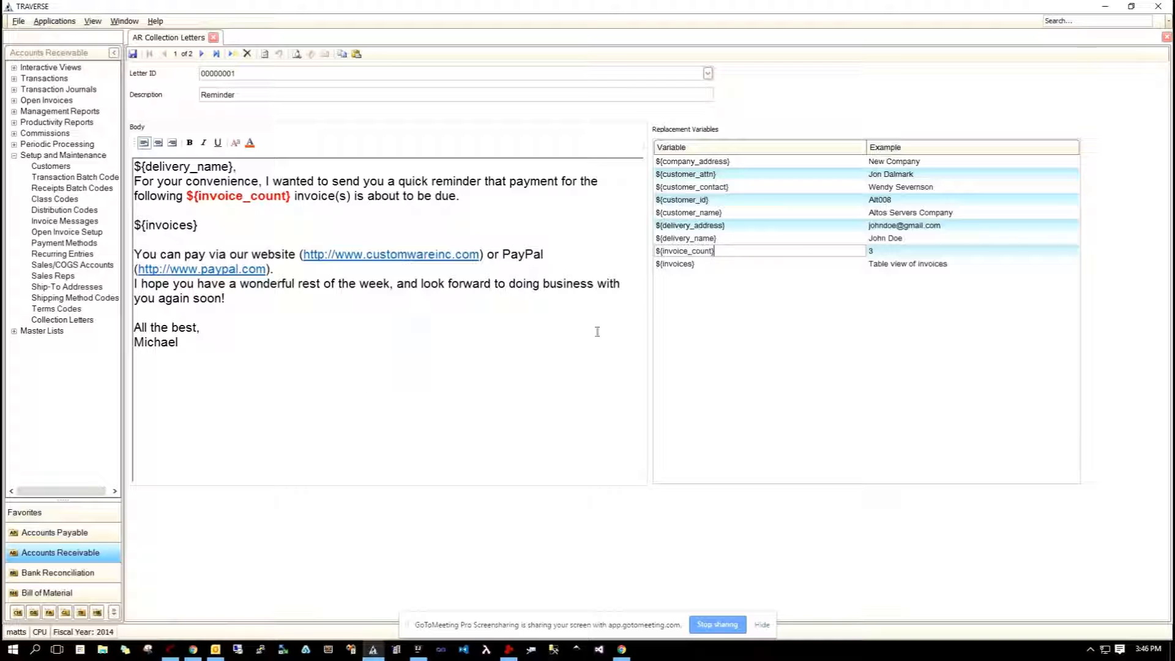
left_click(710, 264)
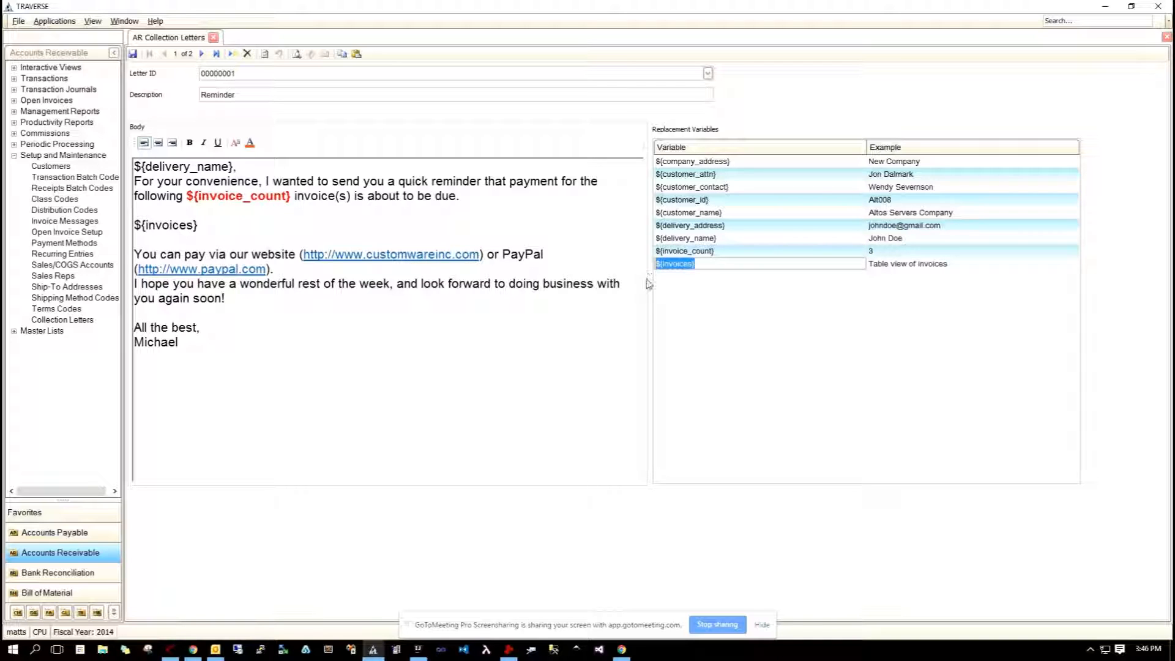
left_click(239, 240)
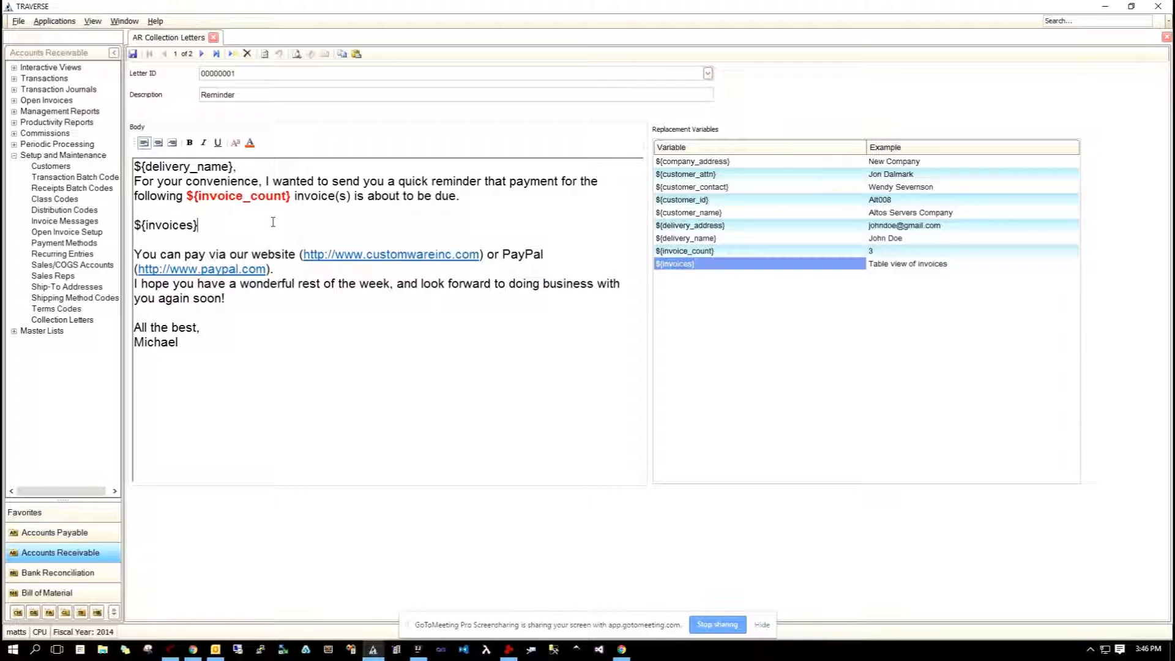
left_click_drag(200, 225, 41, 231)
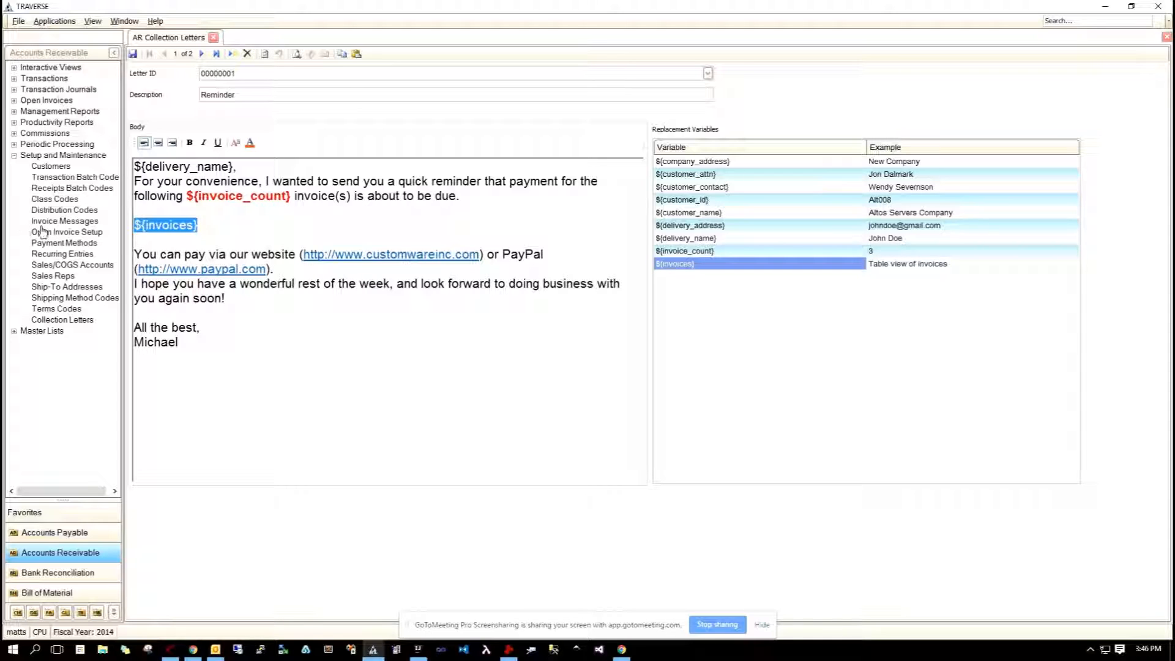
left_click(319, 225)
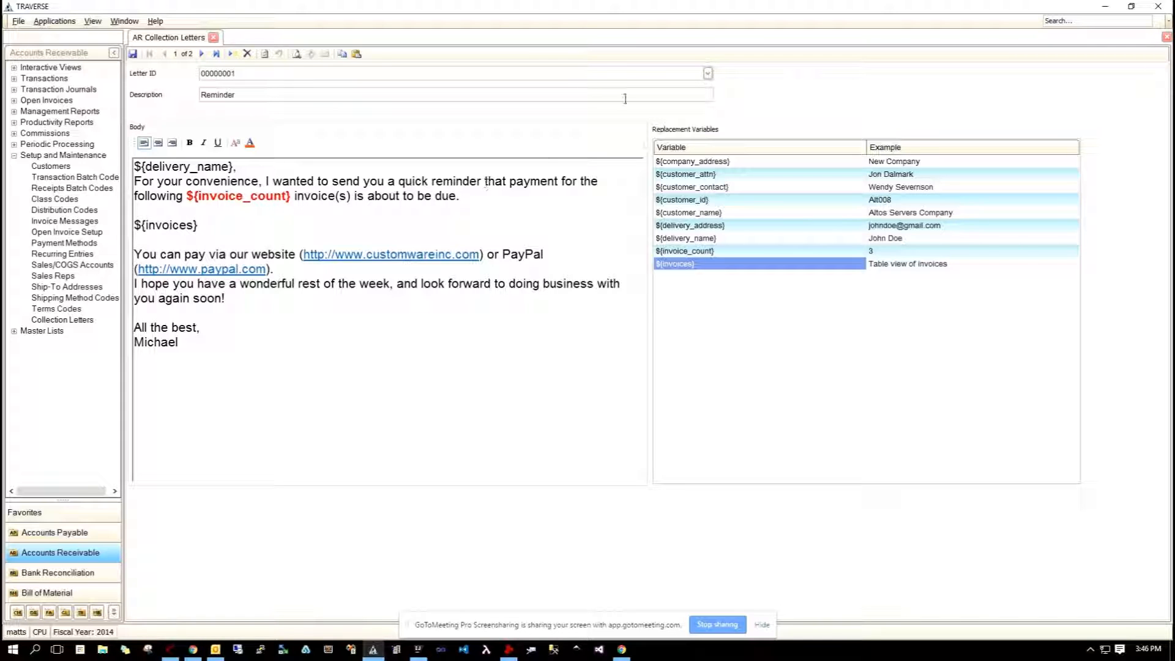
Step: Display the Final Notice collection letter and read through its whole body
left_click(708, 74)
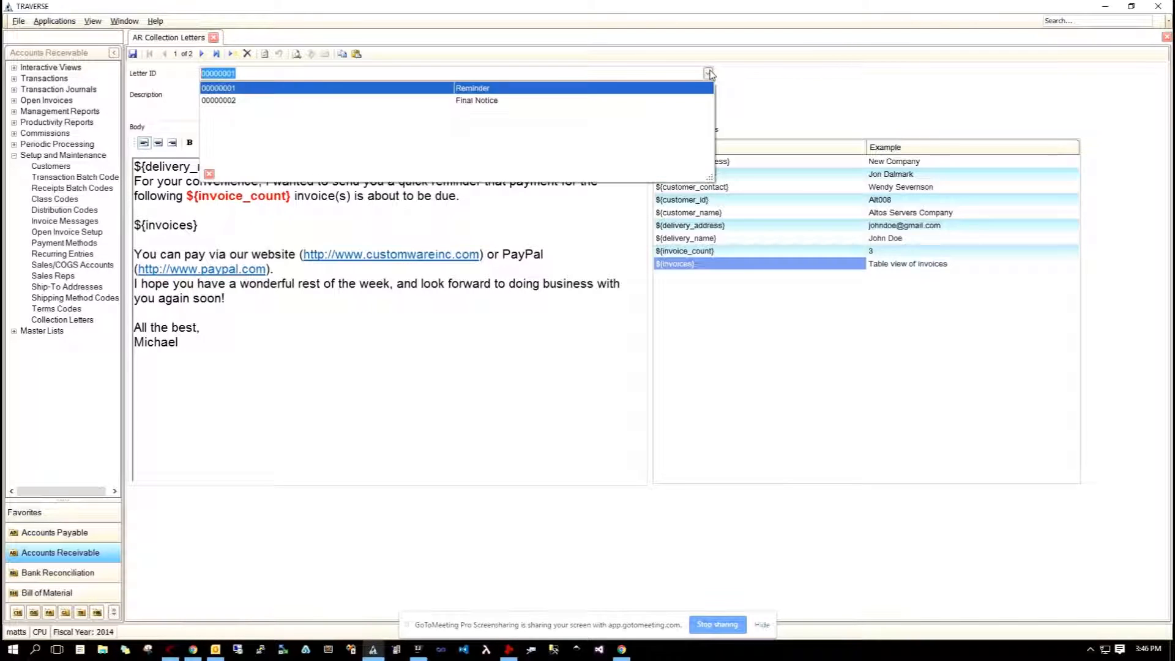
left_click(679, 99)
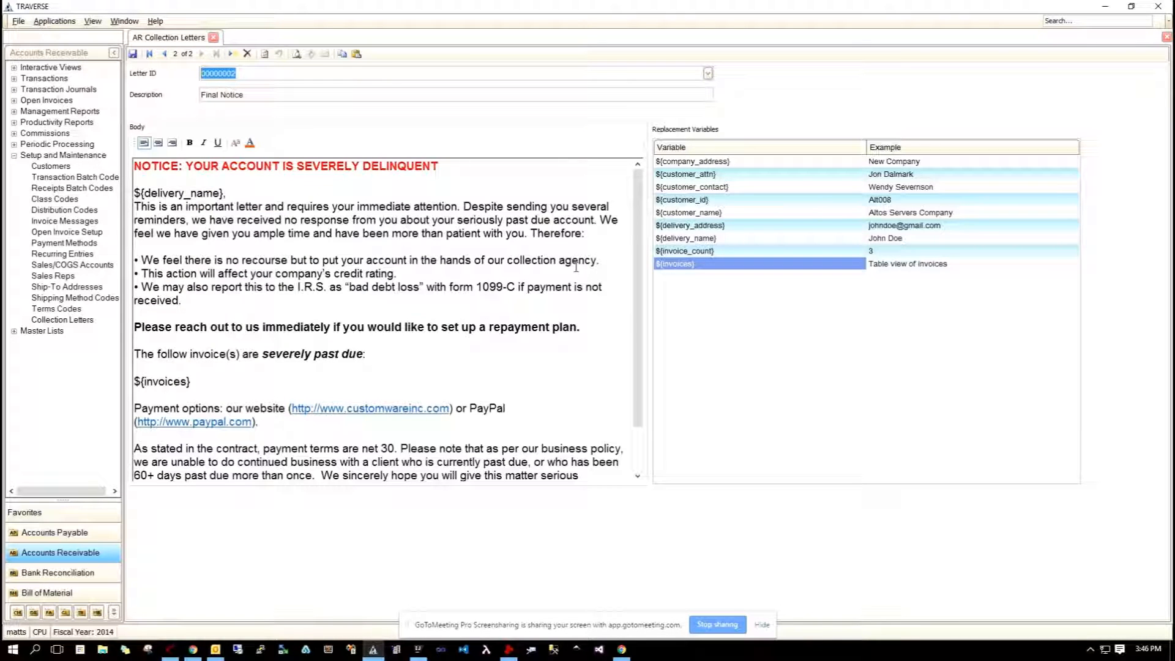
left_click(551, 314)
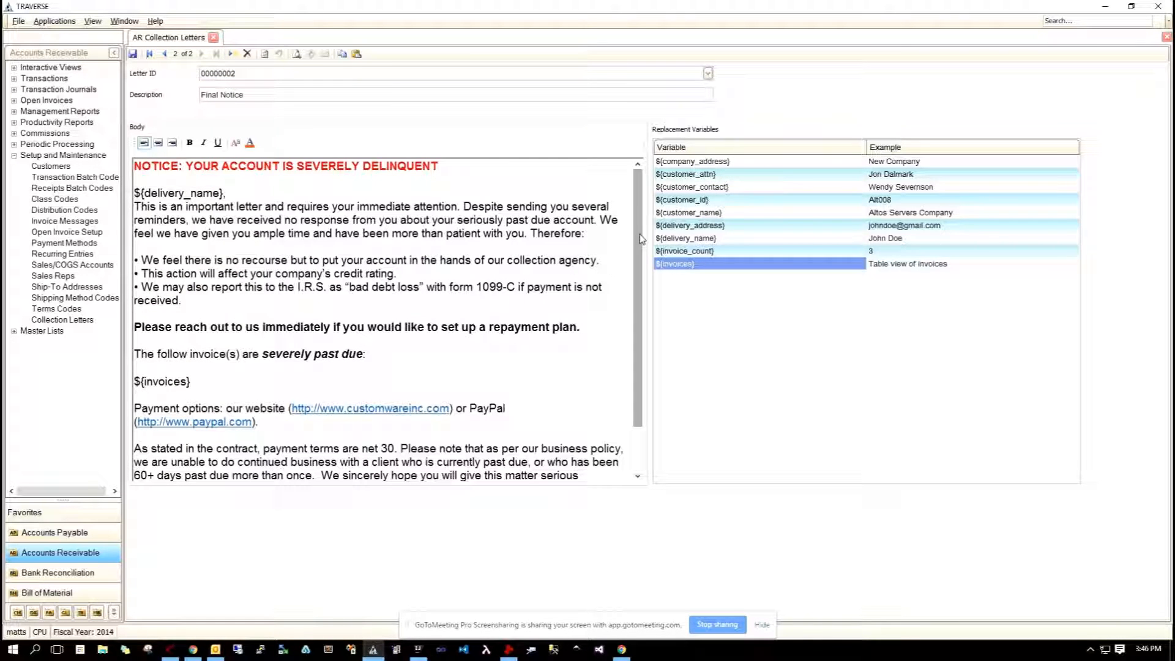
left_click_drag(641, 241, 632, 289)
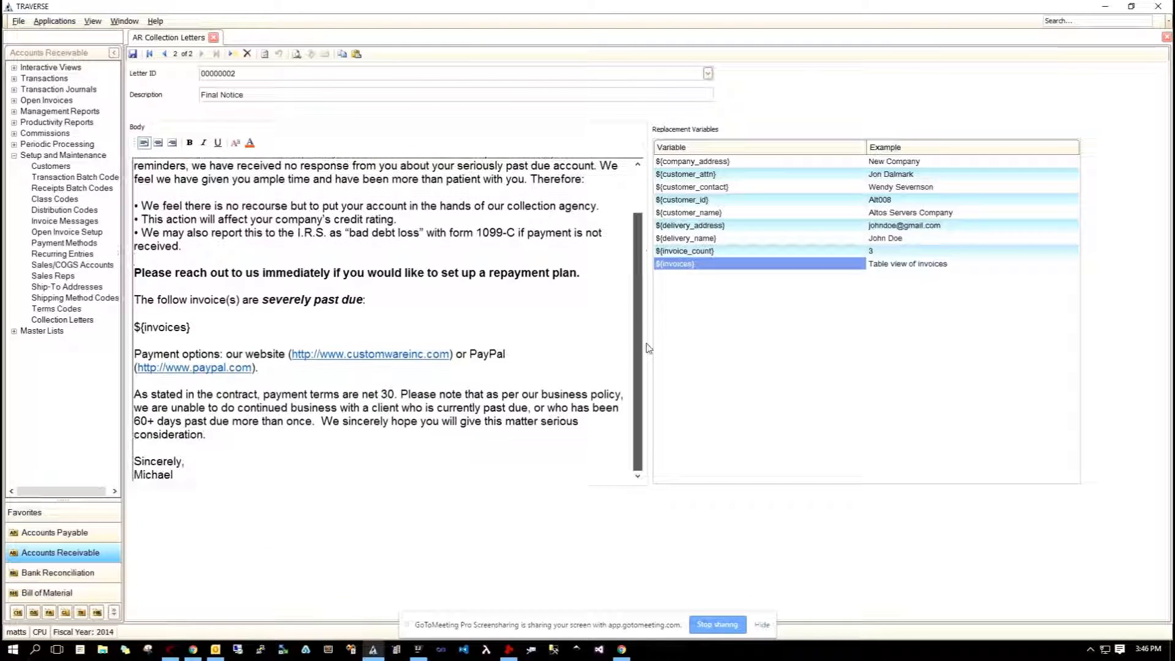
scroll(633, 289, "up", 2)
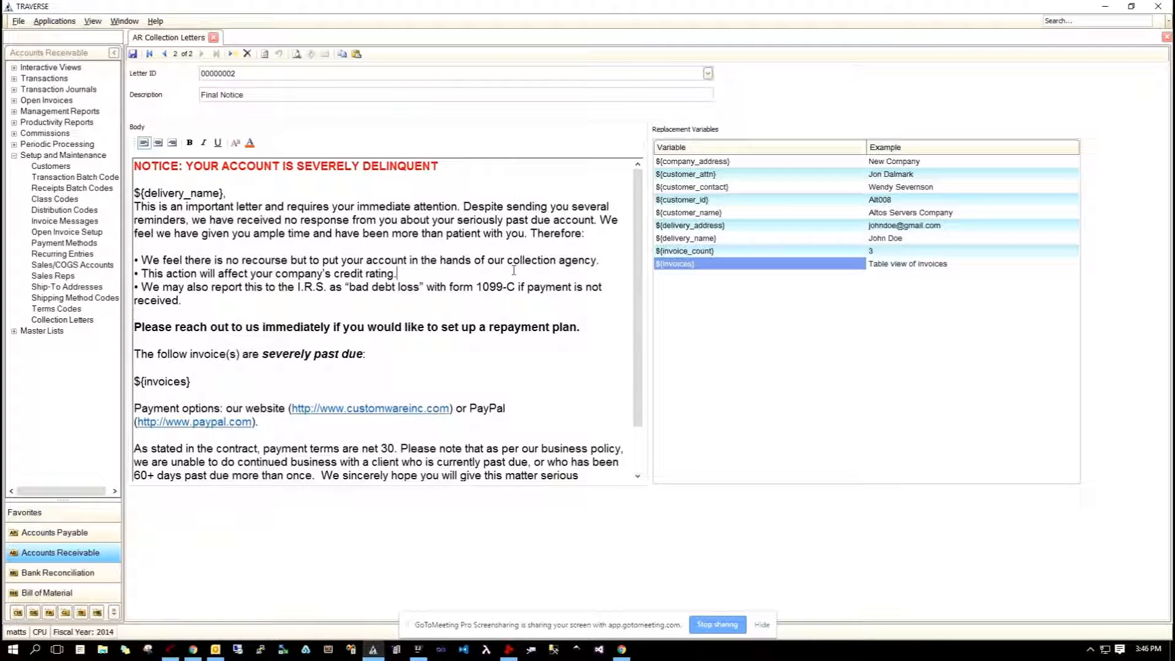
Step: Close the collection letters and open the Collections function under Open Invoices
left_click(214, 38)
double_click(67, 102)
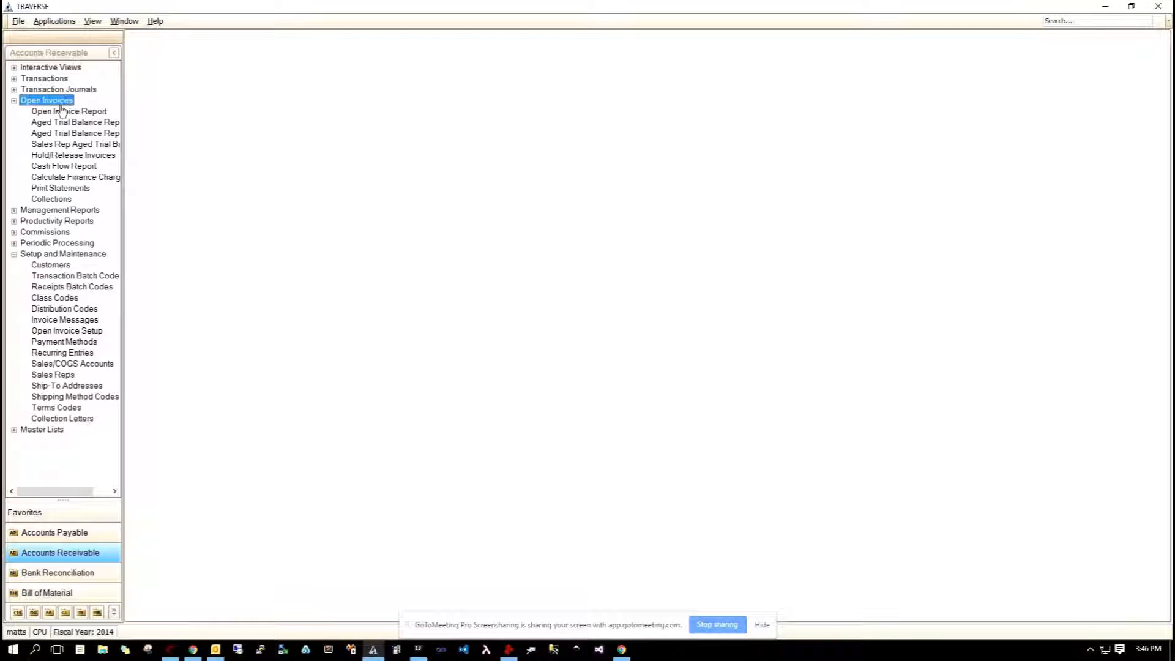
left_click(52, 200)
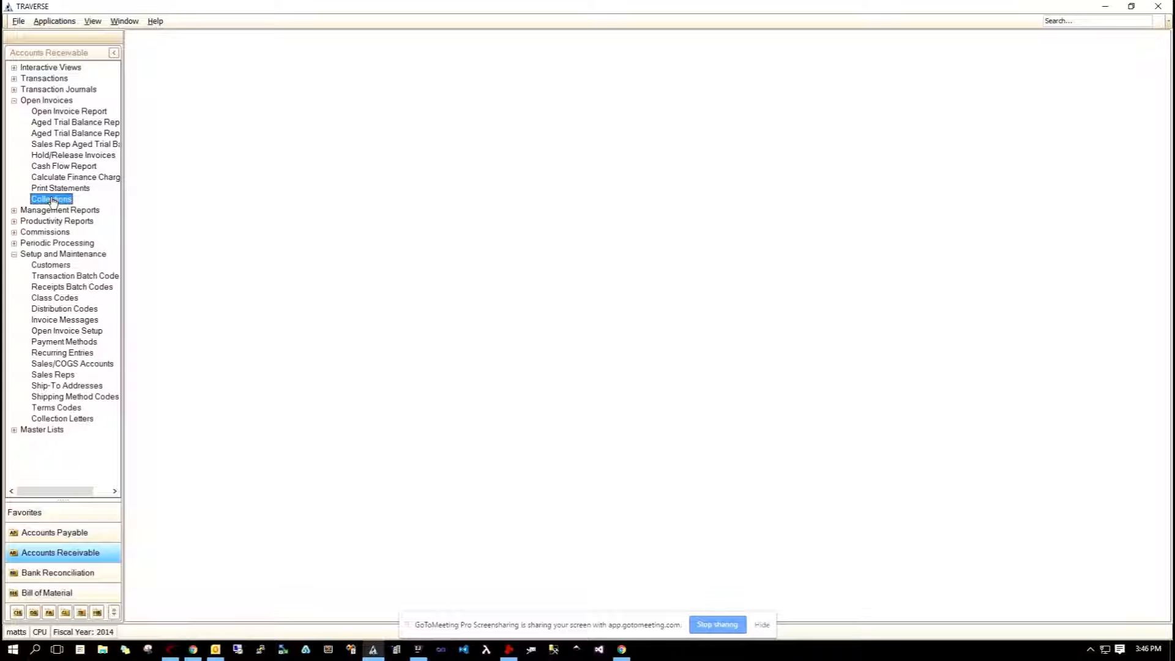
double_click(52, 200)
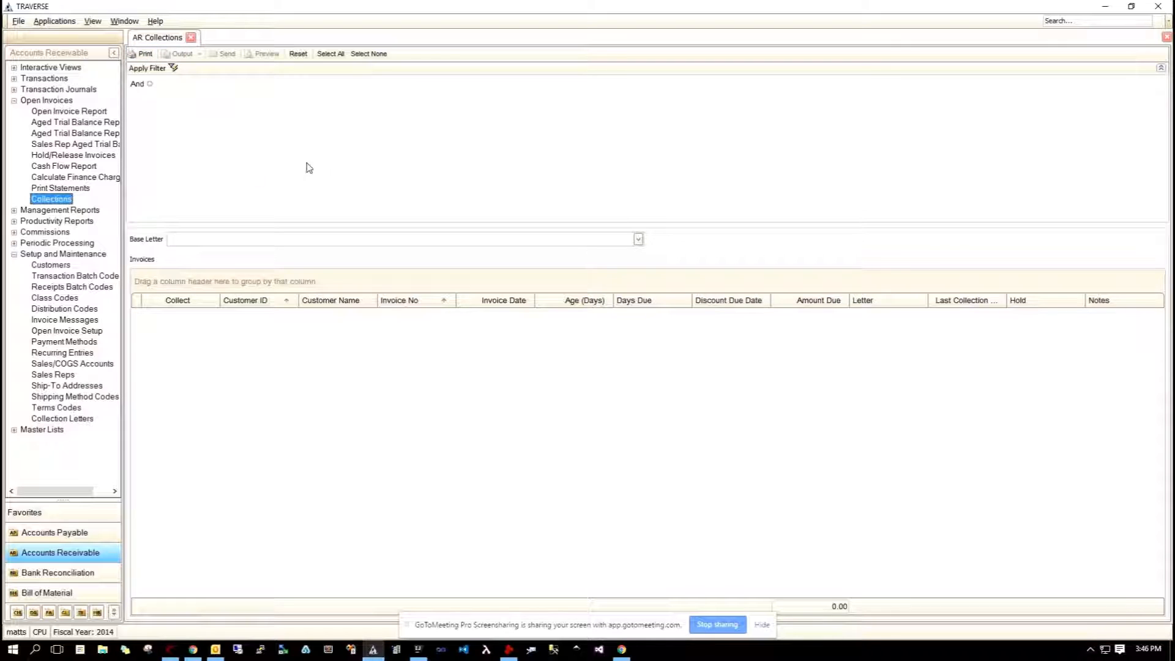
Step: Look through the fields available for a filter condition, and remove the unfinished condition
left_click(151, 84)
left_click(153, 99)
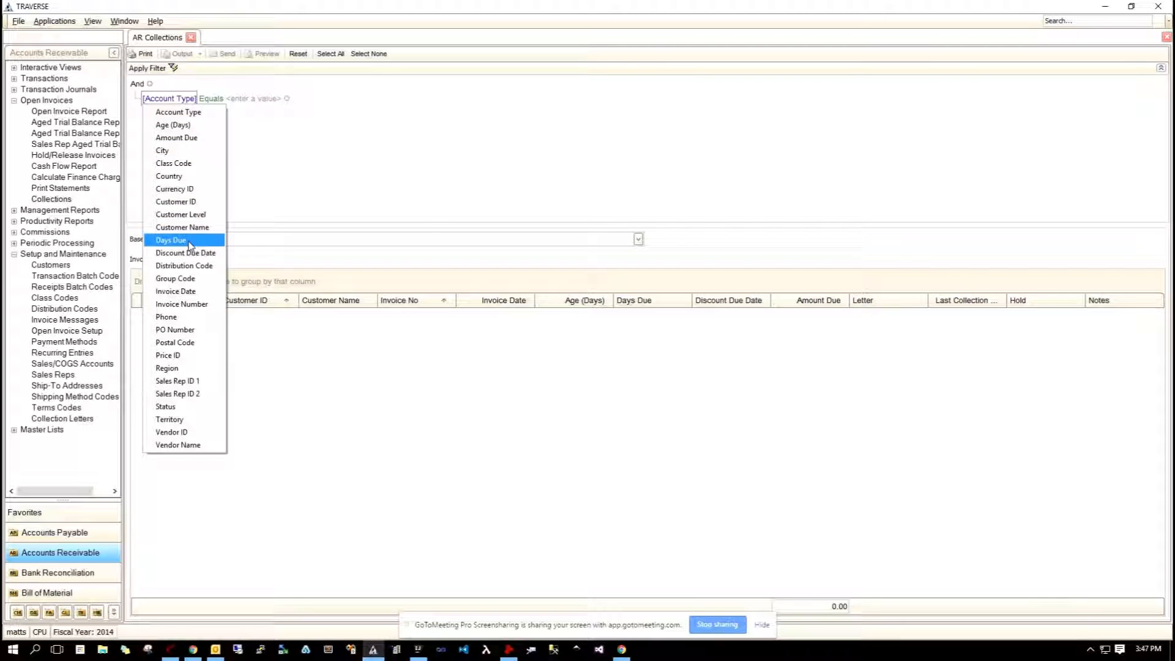
left_click(329, 170)
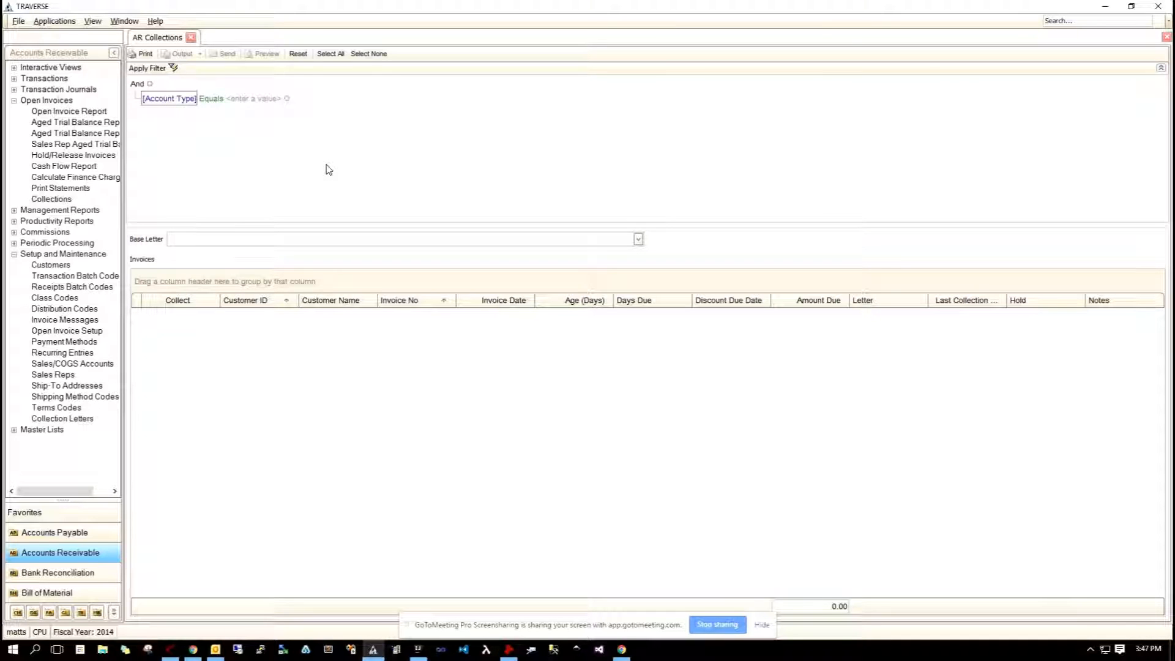
left_click(287, 100)
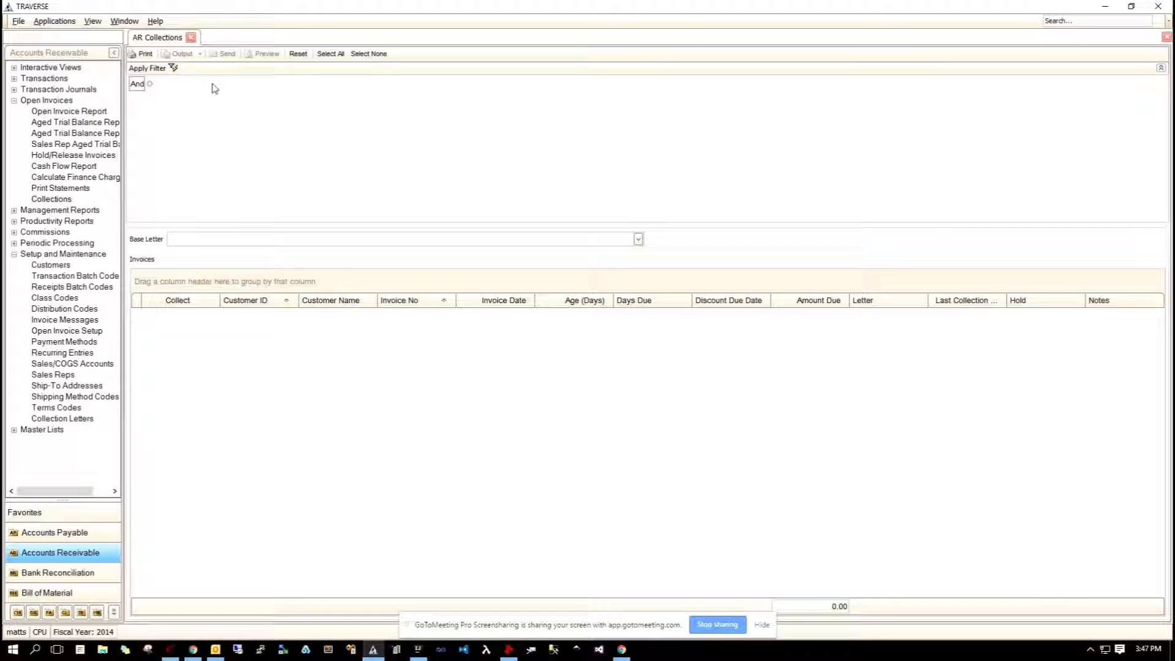
Step: Load the open invoices unfiltered, grouped by Customer ID, and expand the Altos Servers Company group
left_click(170, 69)
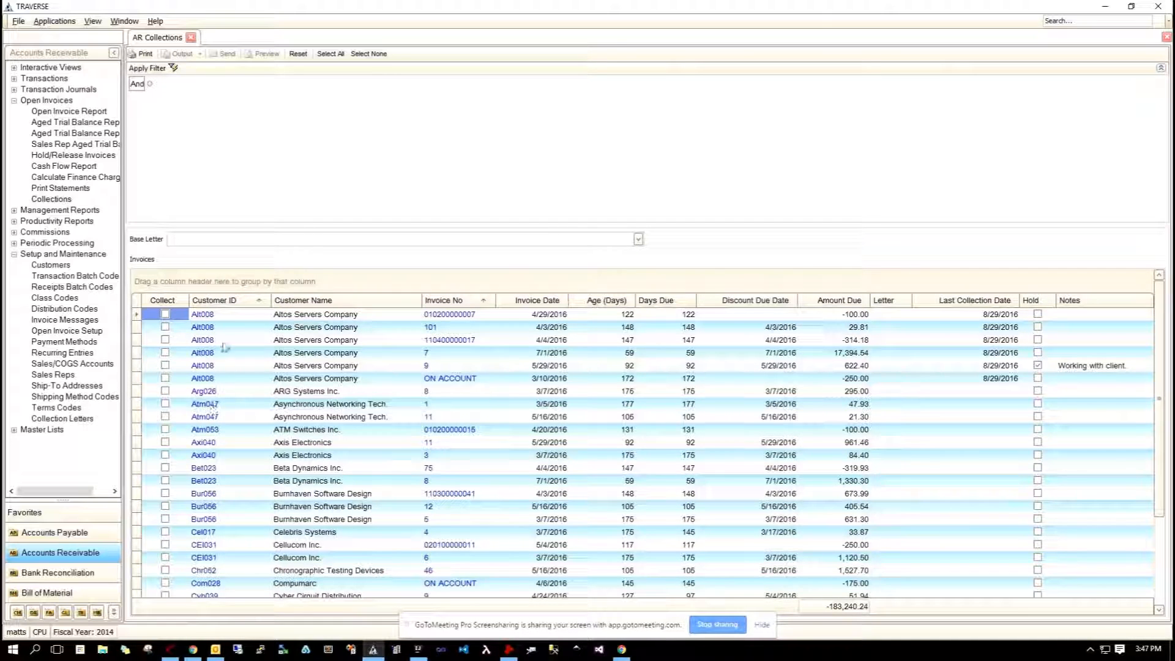
left_click_drag(228, 302, 212, 282)
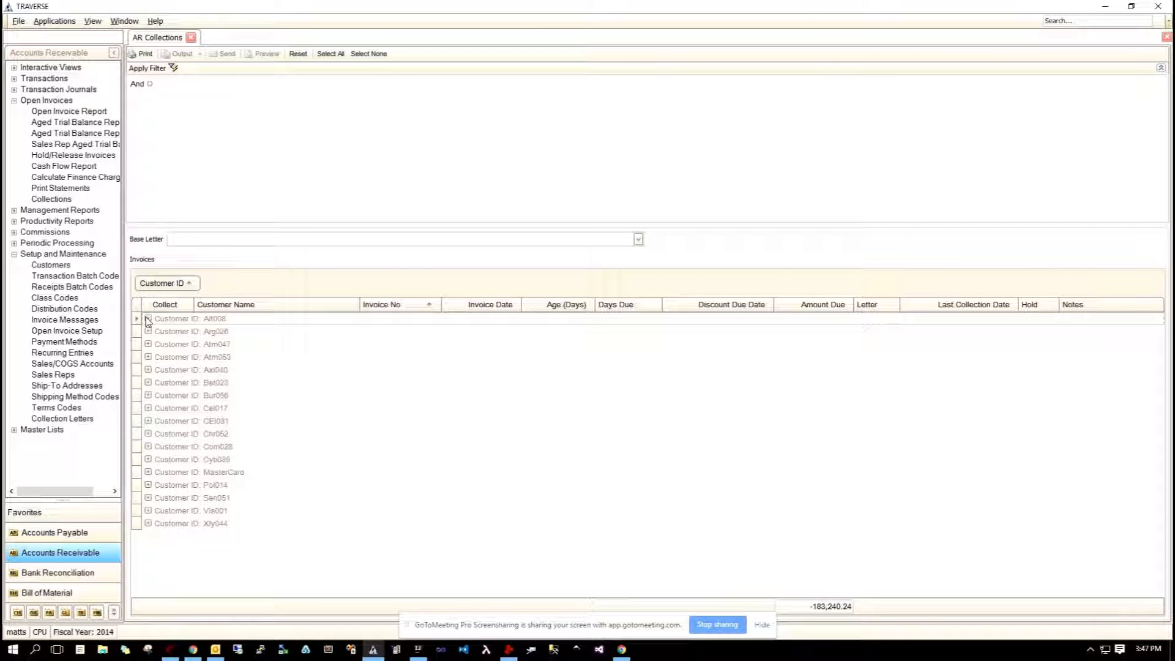
left_click(148, 319)
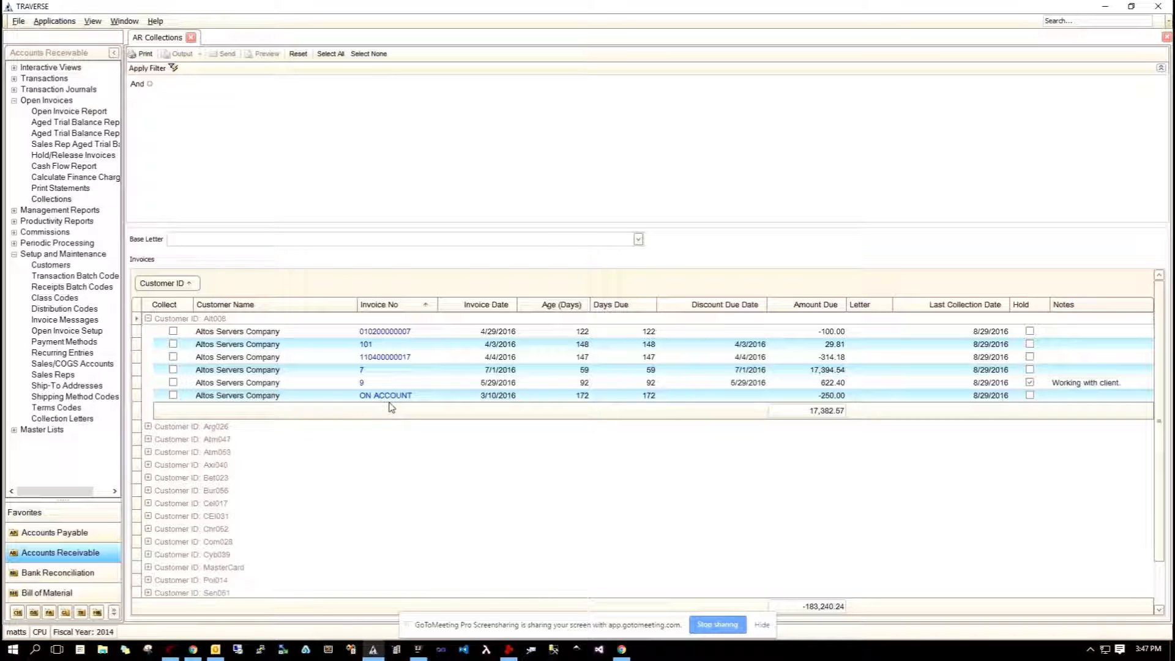
Step: Mark every Altos Servers Company invoice for collection, including the one on hold
left_click(173, 331)
left_click(173, 345)
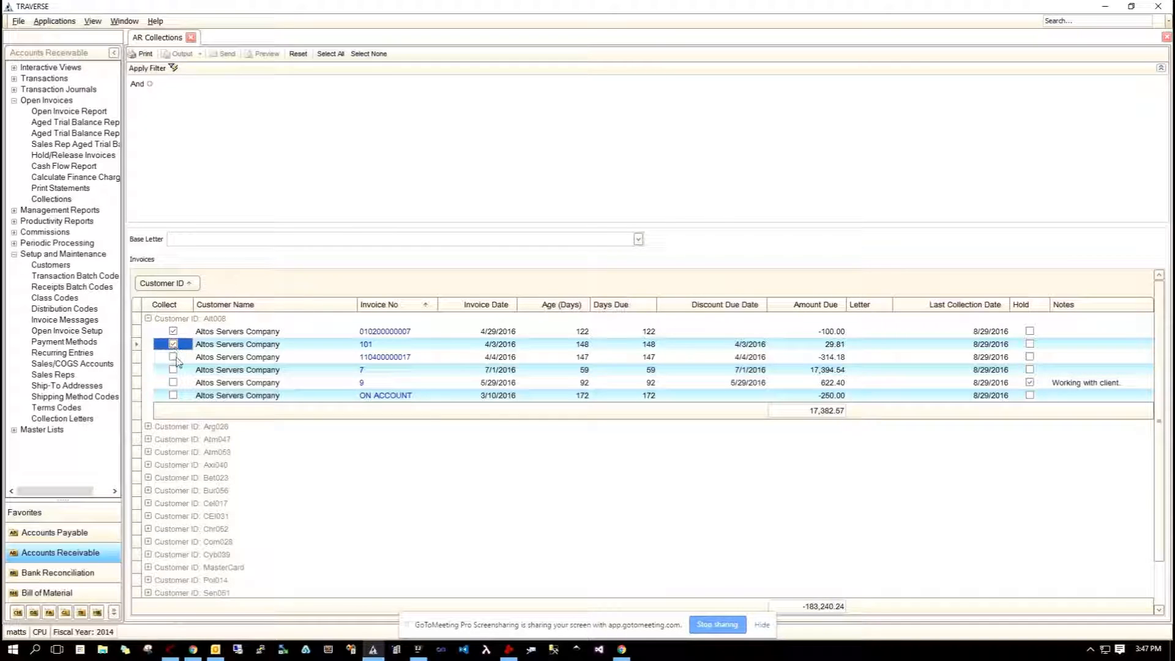
left_click(174, 357)
left_click(174, 370)
left_click(174, 383)
left_click(174, 395)
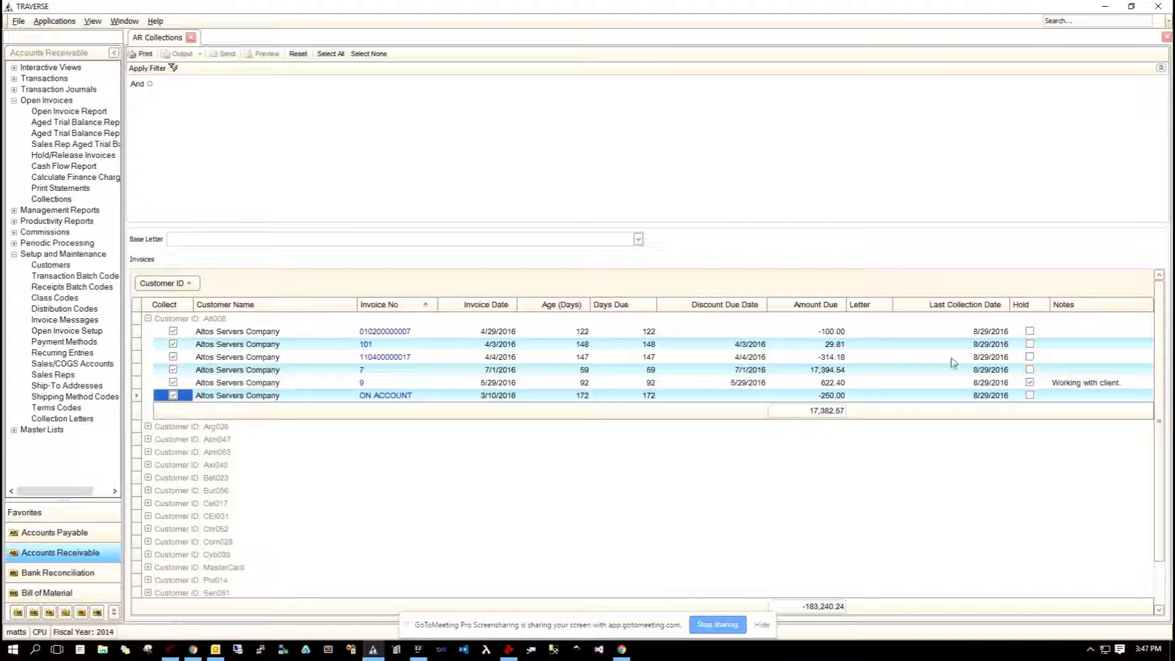
Step: Set the base letter for the marked invoices to Reminder
left_click(1031, 382)
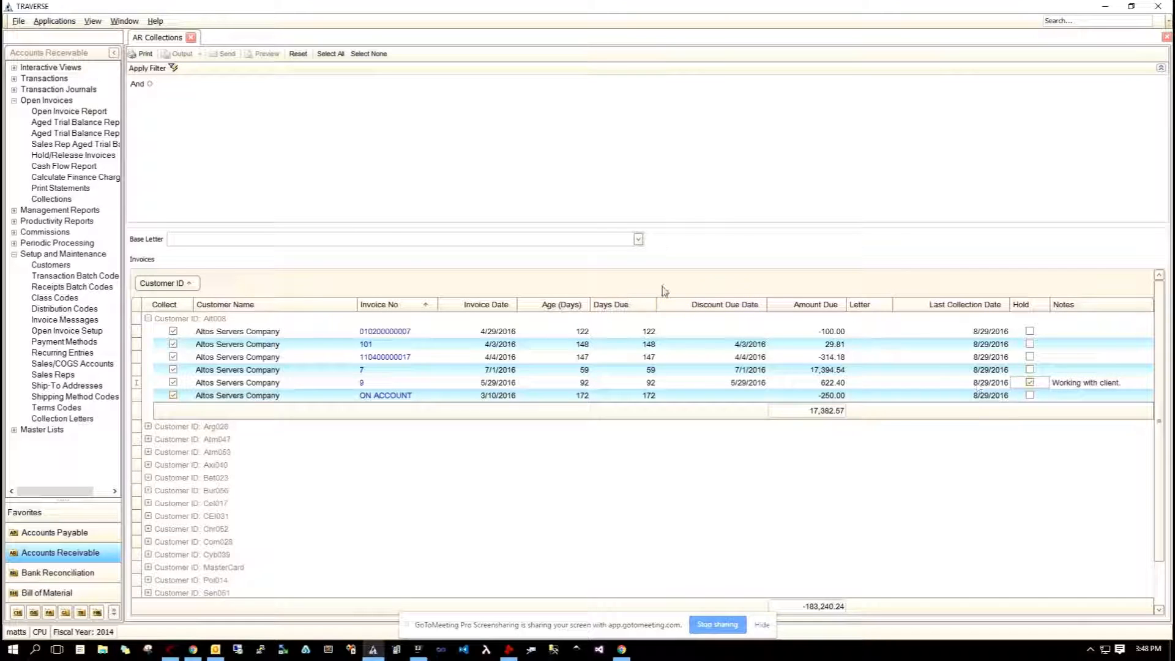
left_click(639, 239)
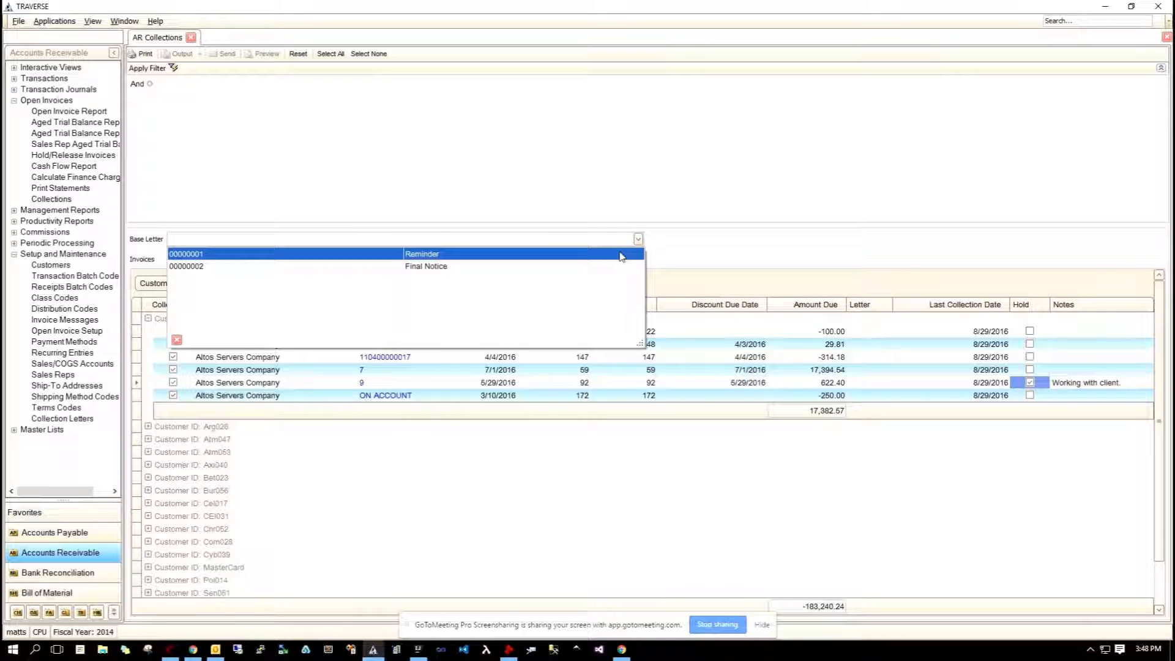
left_click(622, 254)
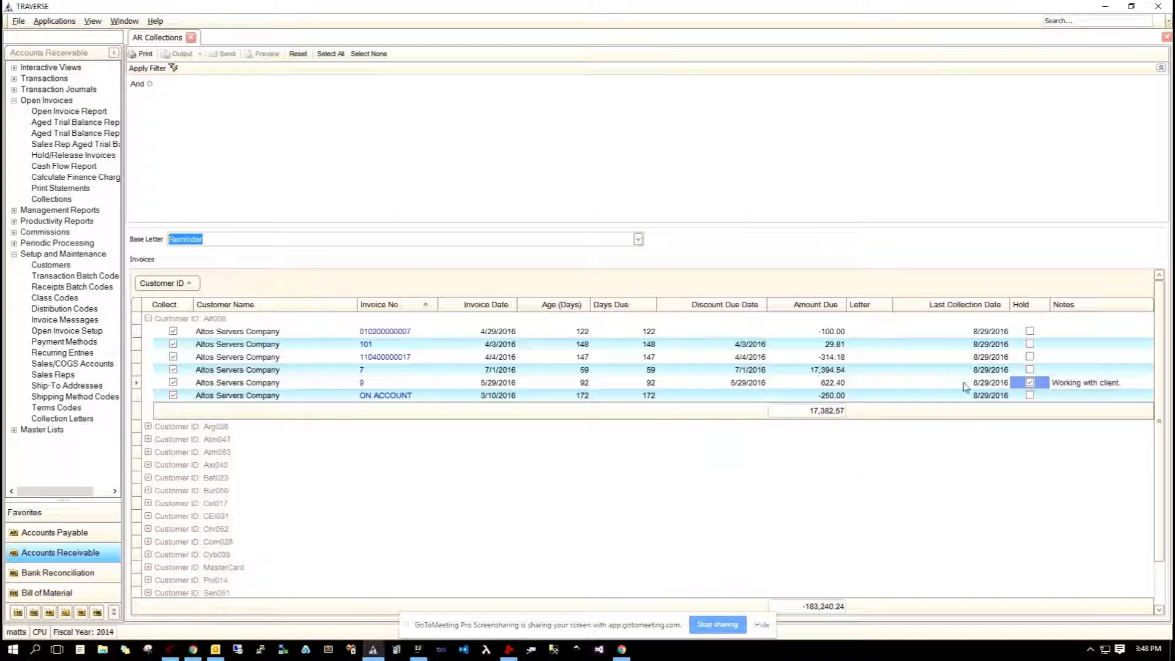
Step: Assign the Final Notice letter to invoice 7 and best-fit all columns of the invoice grid
left_click(889, 371)
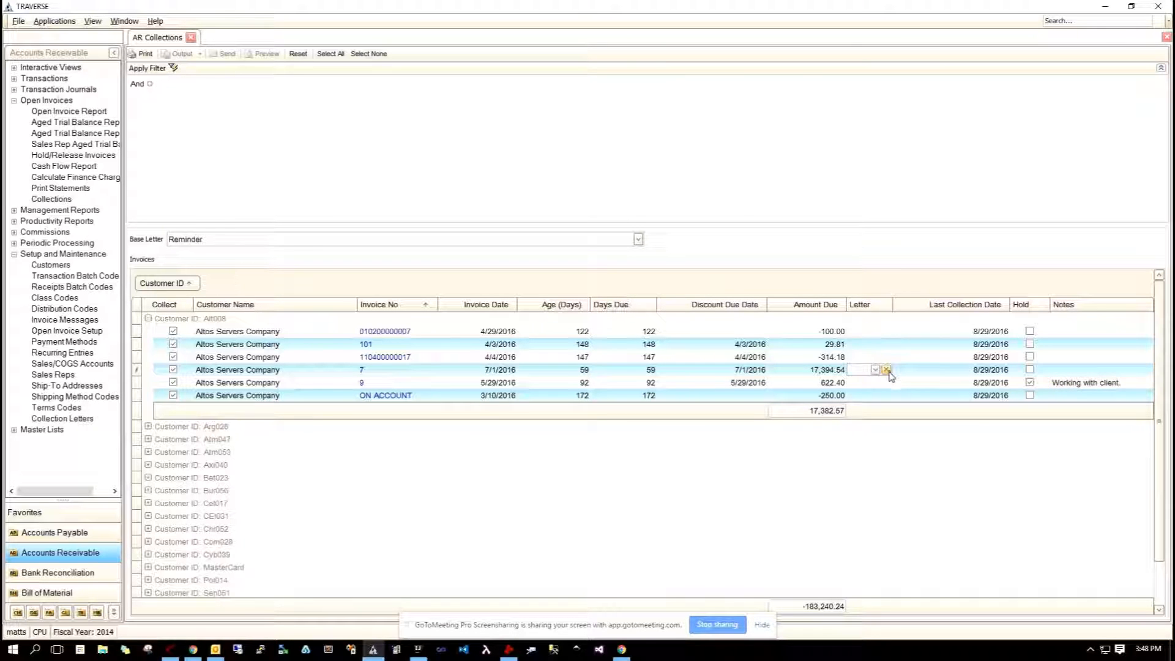
left_click(876, 369)
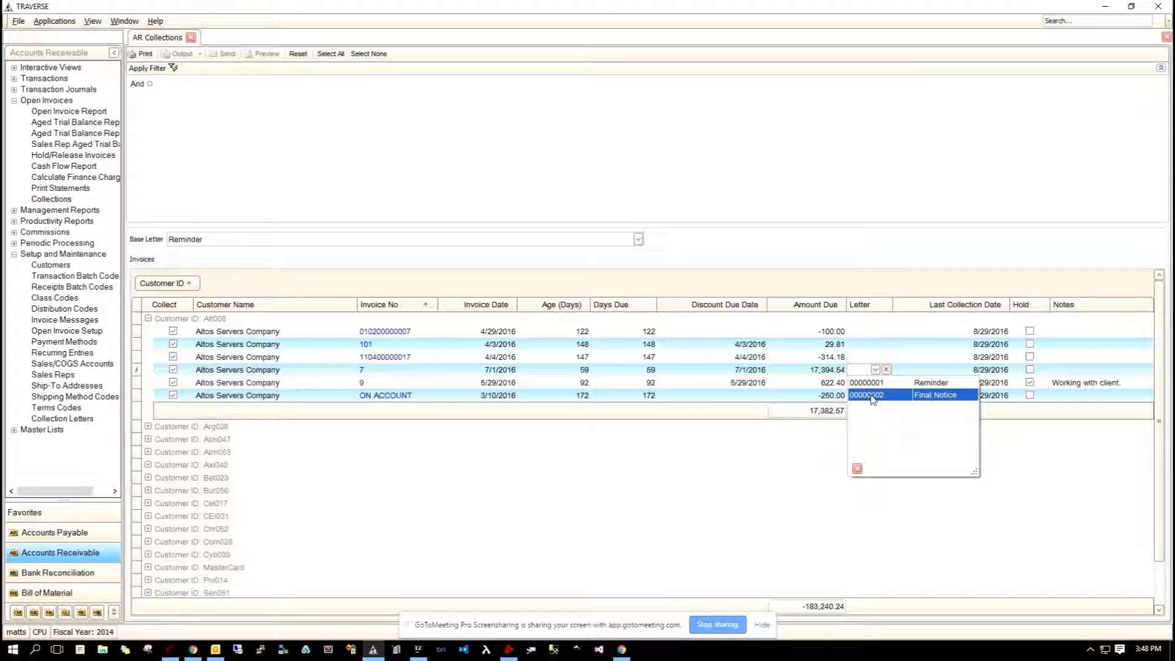
left_click(873, 396)
right_click(888, 307)
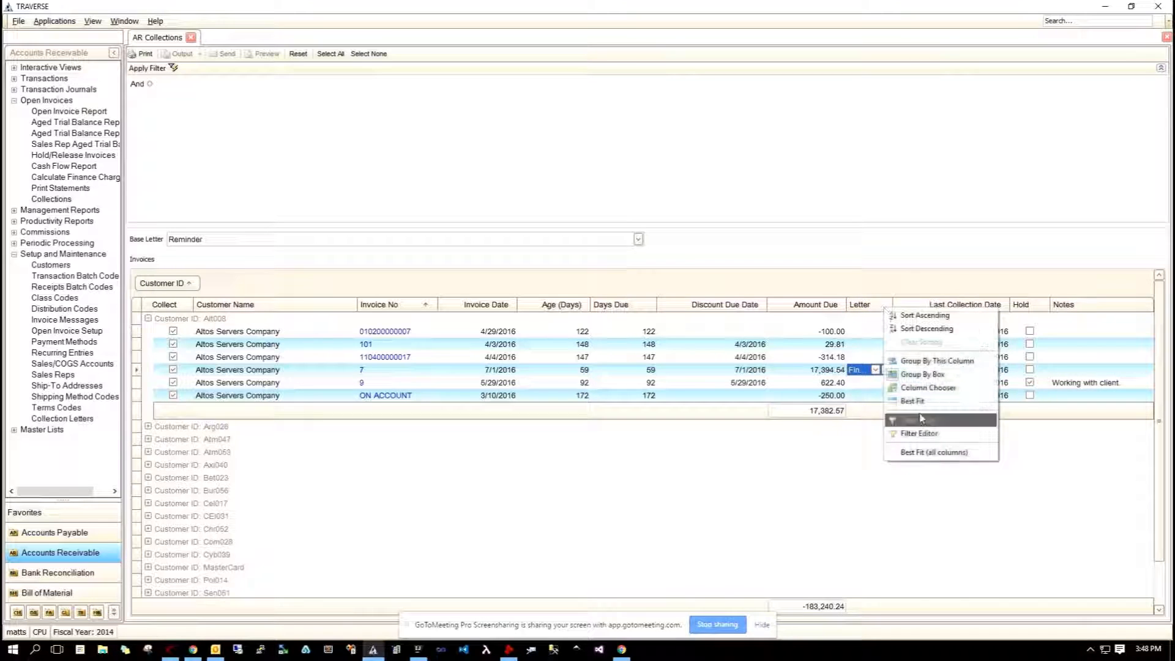
left_click(932, 452)
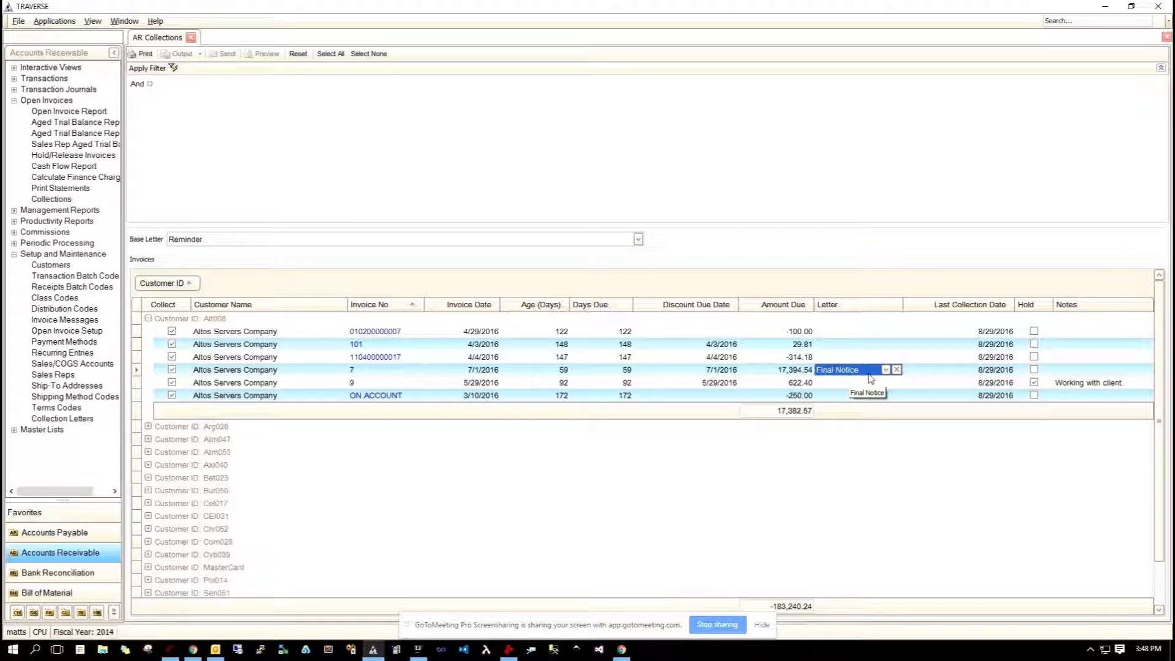
Step: Compare the marked invoices that use the base letter with the held invoice and the Final Notice invoice
left_click(139, 332)
left_click_drag(139, 344, 141, 357)
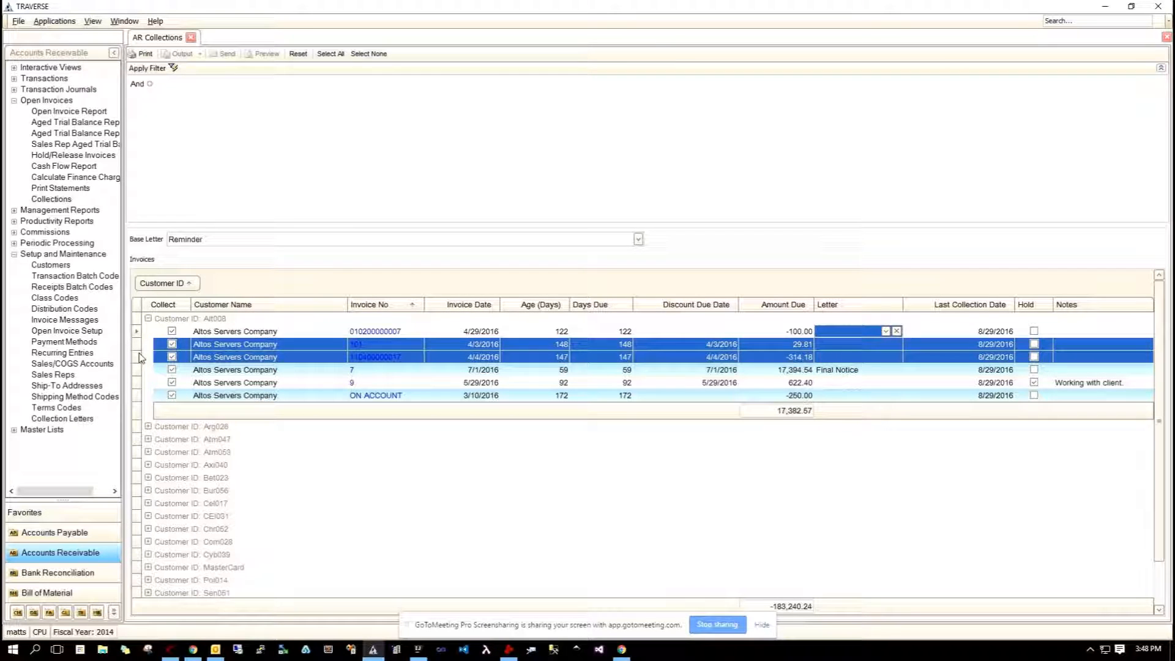
left_click(140, 383)
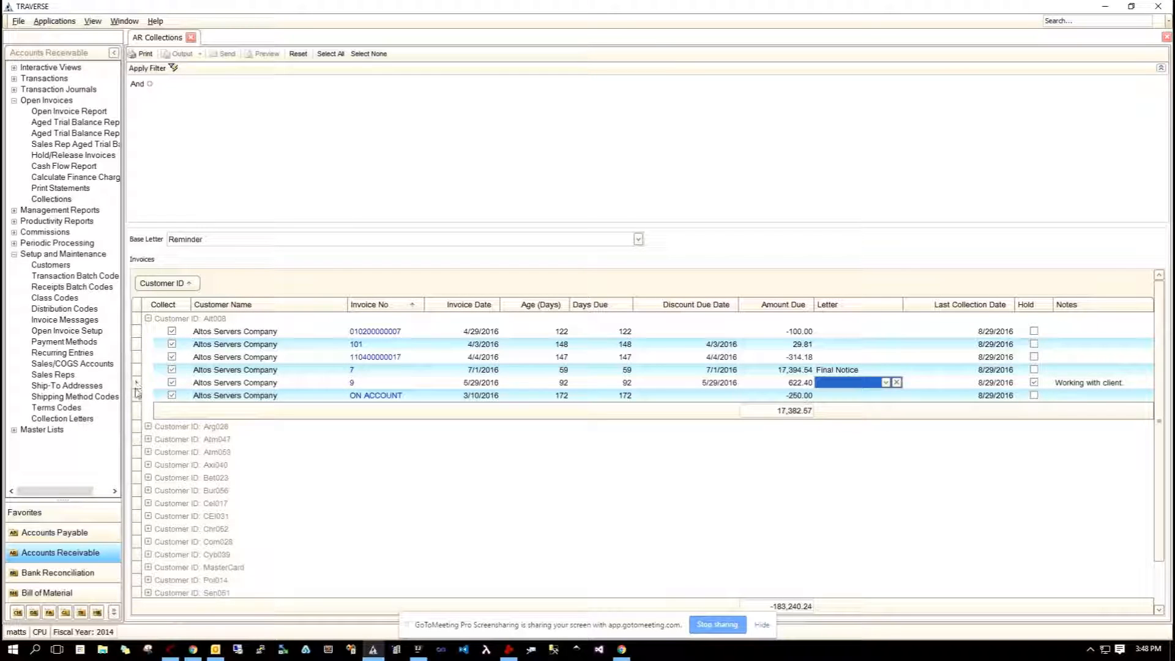
left_click(139, 396)
left_click(137, 370)
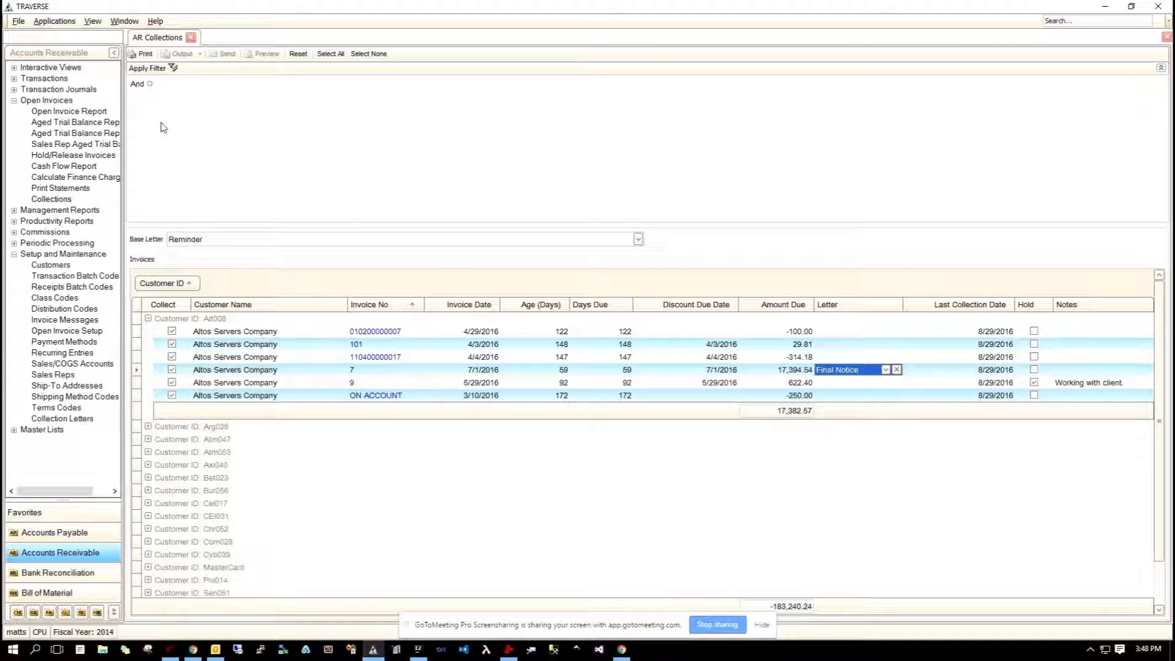
Step: Print the collection letters for the marked invoices and open the reminder email that arrives in a maximized window
left_click(137, 55)
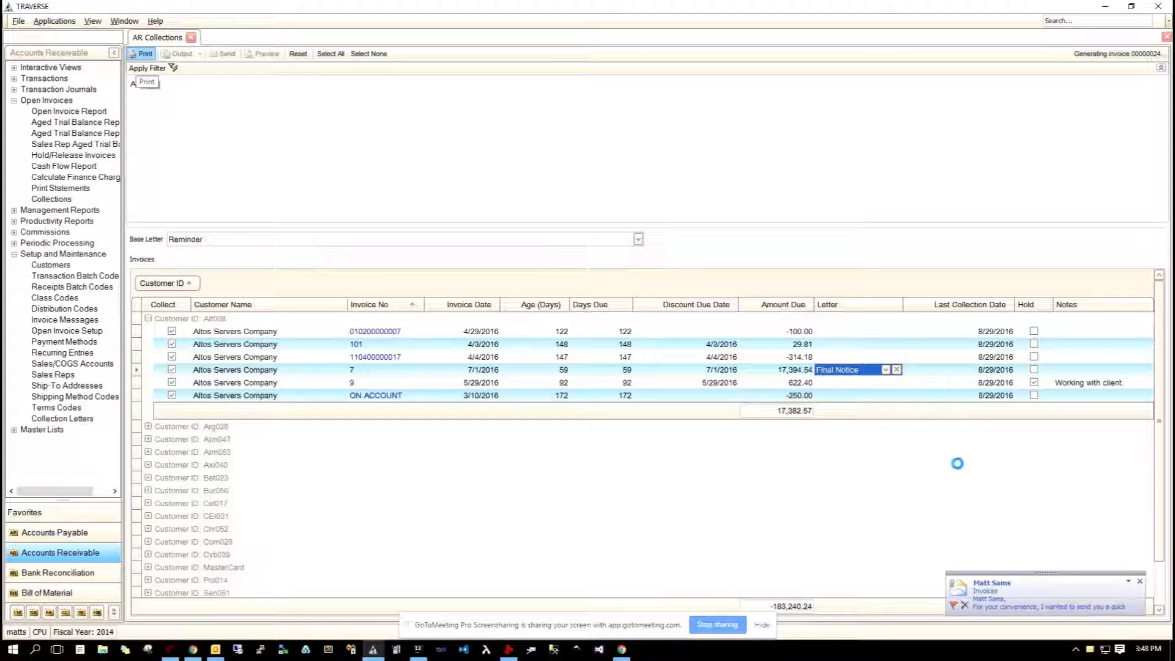
left_click(993, 600)
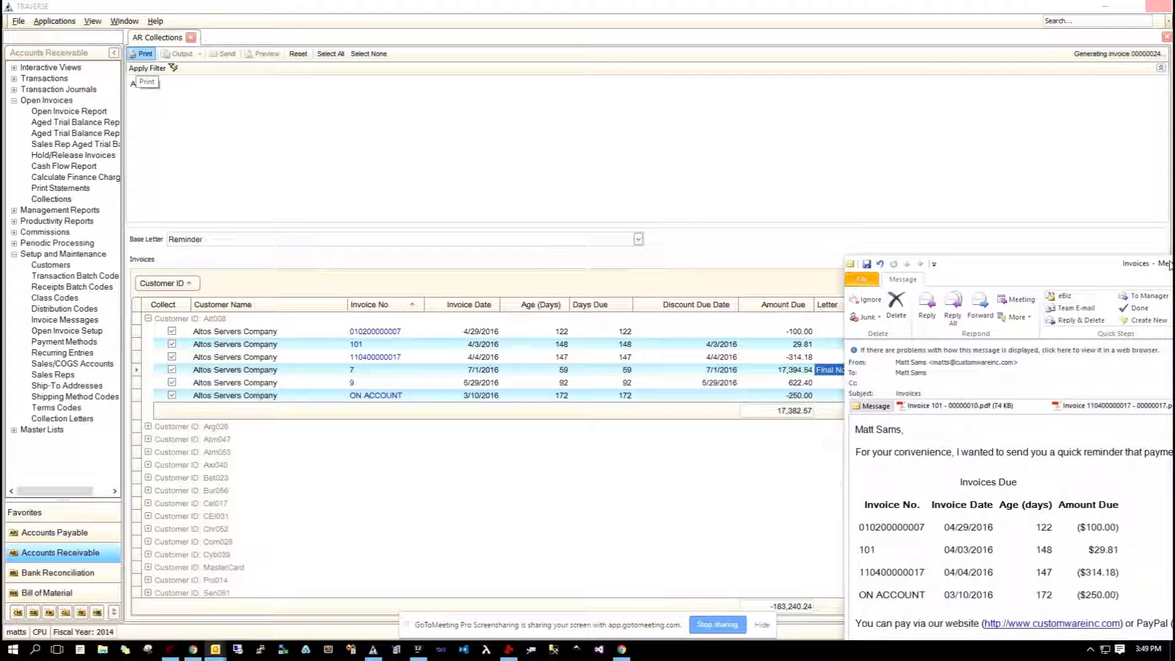
left_click_drag(1171, 265, 649, 40)
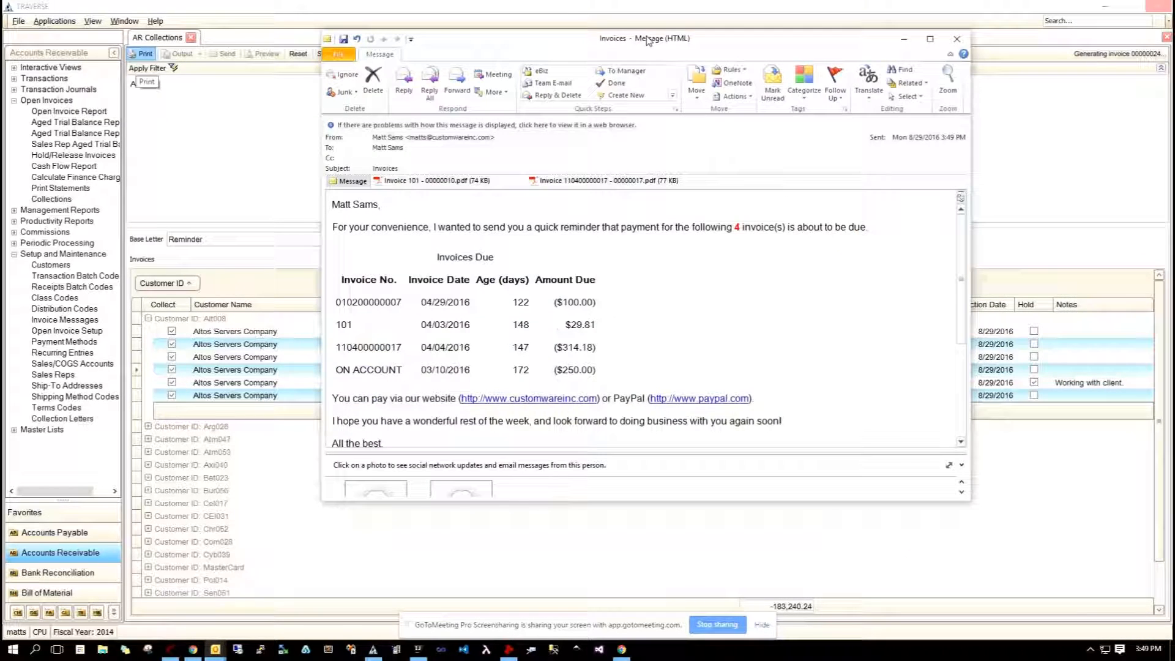
double_click(650, 40)
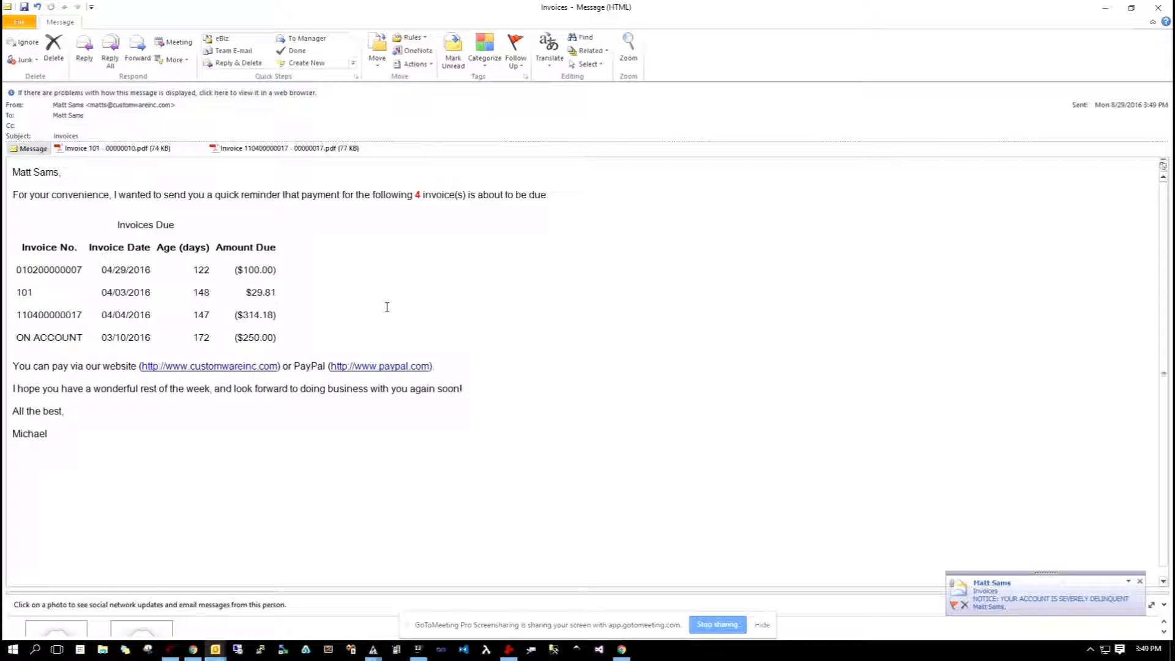
Step: Examine the reminder email's Invoices Due table and both attached invoice PDFs, and return to the message text
left_click_drag(312, 333, 6, 219)
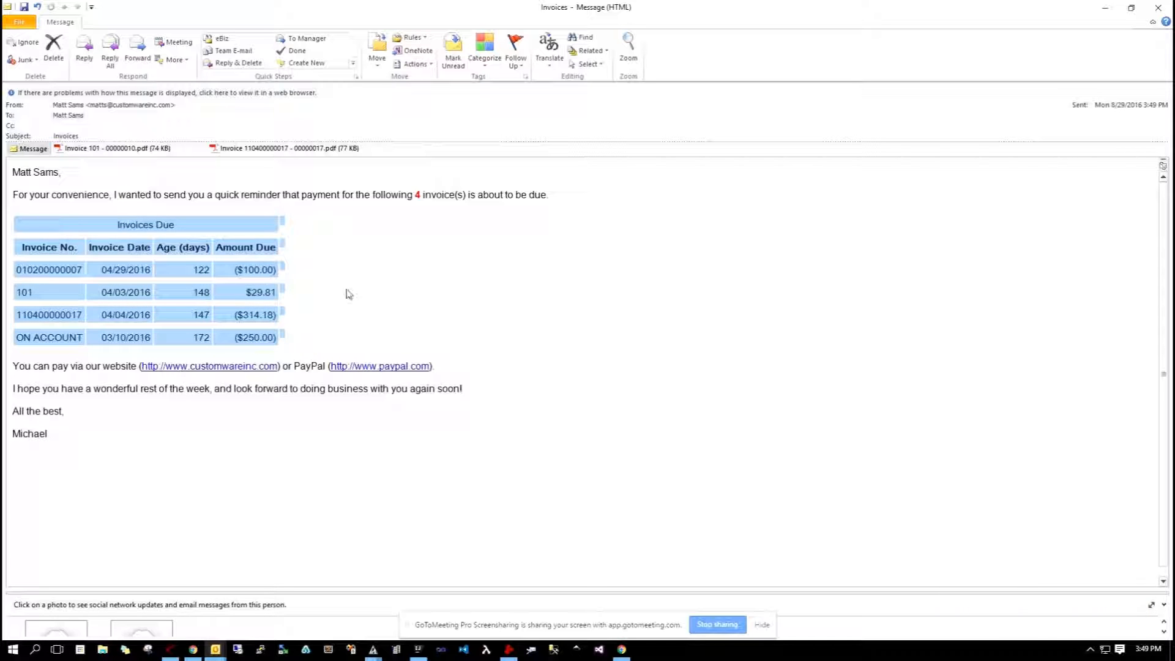
left_click(386, 294)
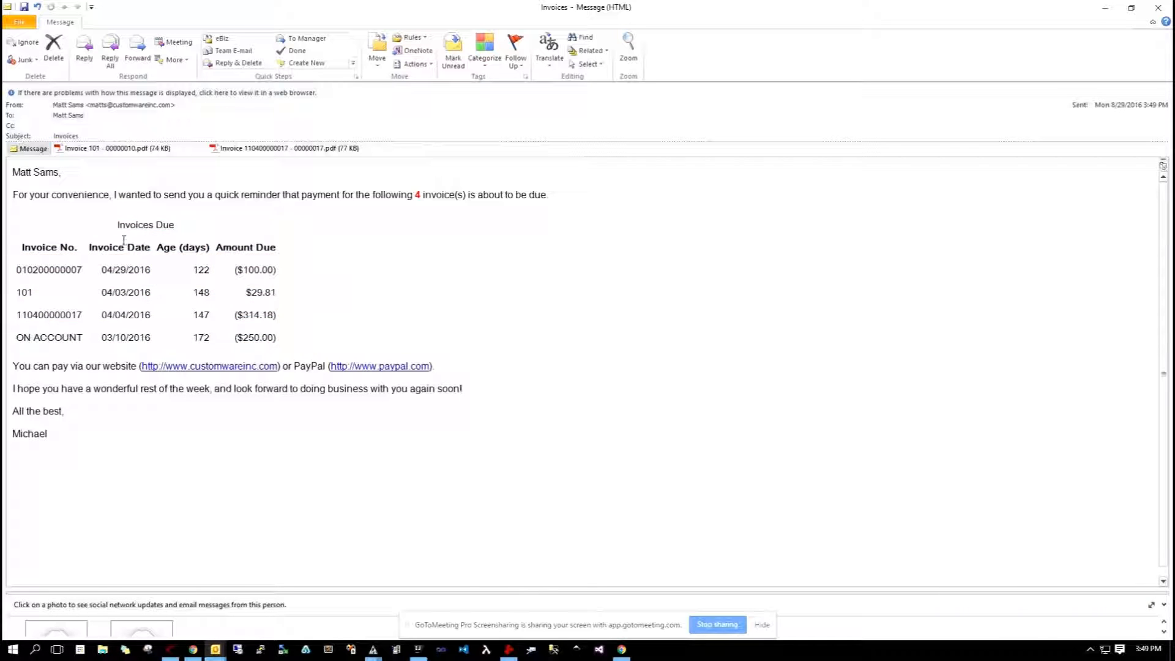
left_click(116, 150)
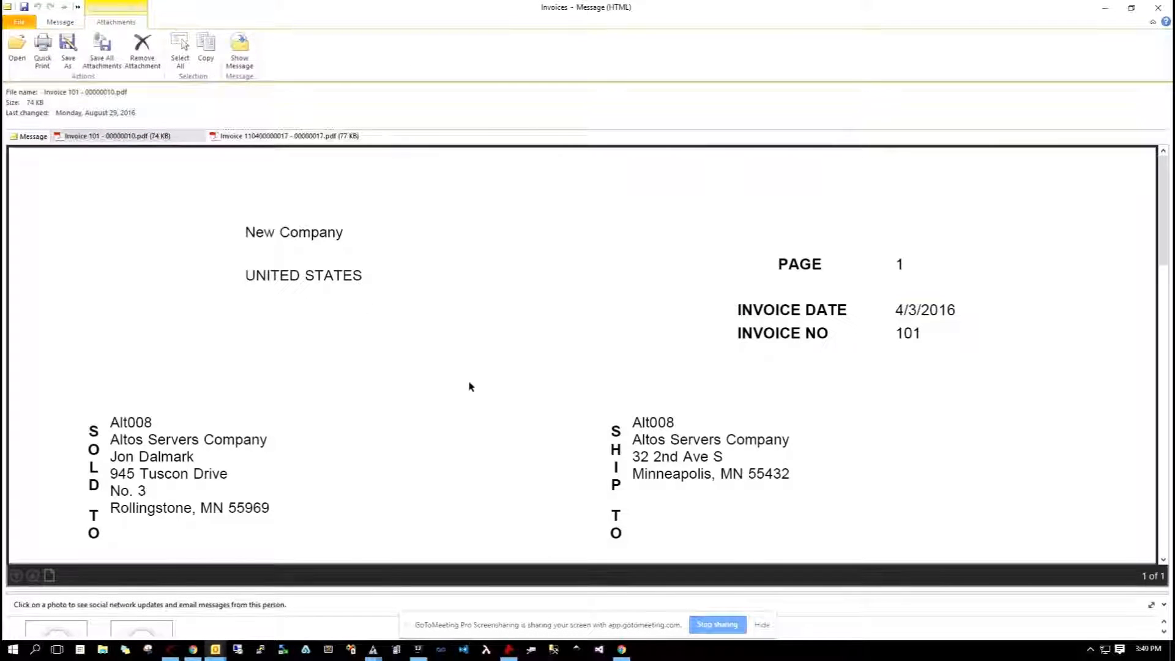
scroll(470, 386, "down", 8)
scroll(471, 387, "down", 3)
scroll(471, 386, "up", 5)
scroll(471, 386, "down", 10)
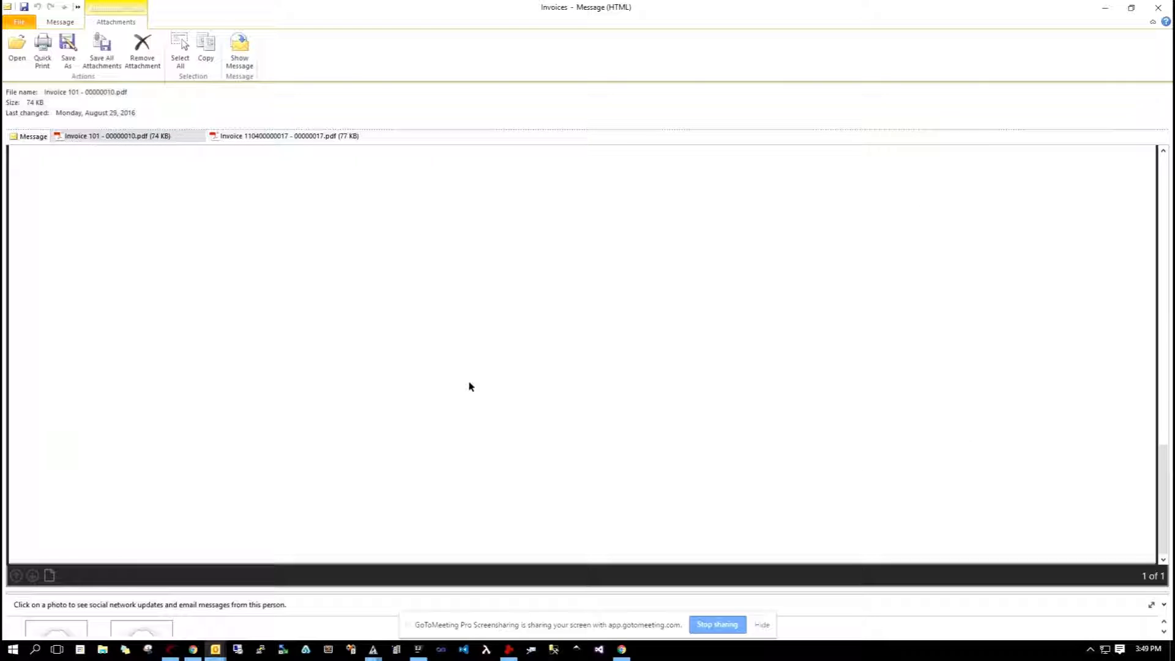
scroll(469, 386, "up", 6)
left_click(318, 141)
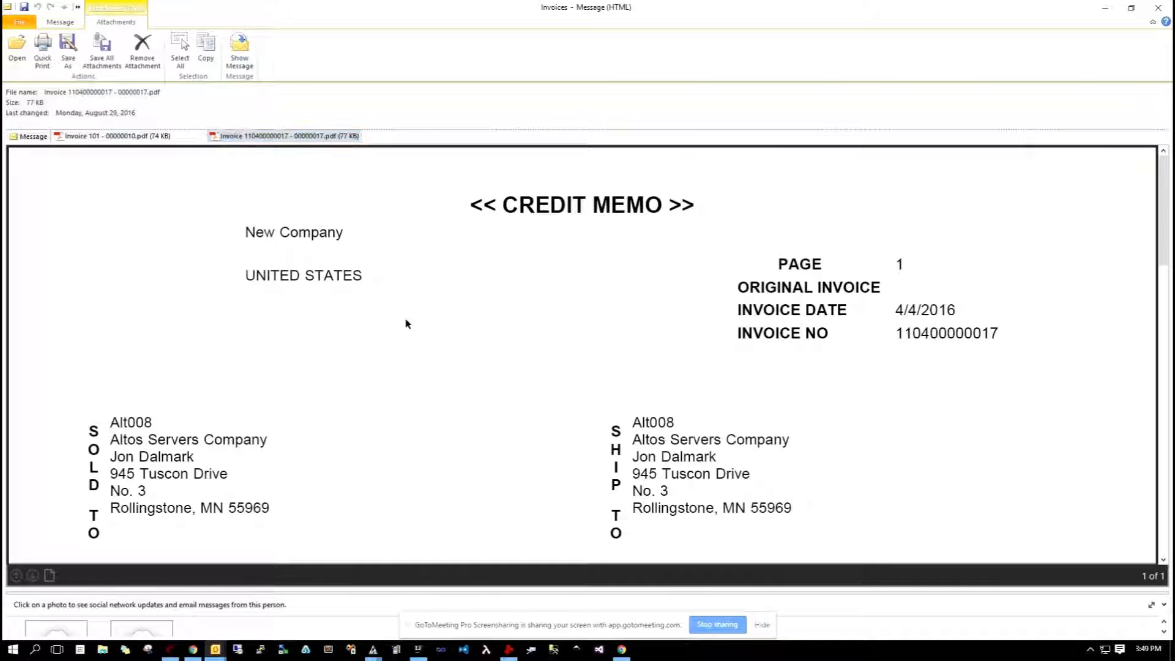
scroll(407, 323, "down", 3)
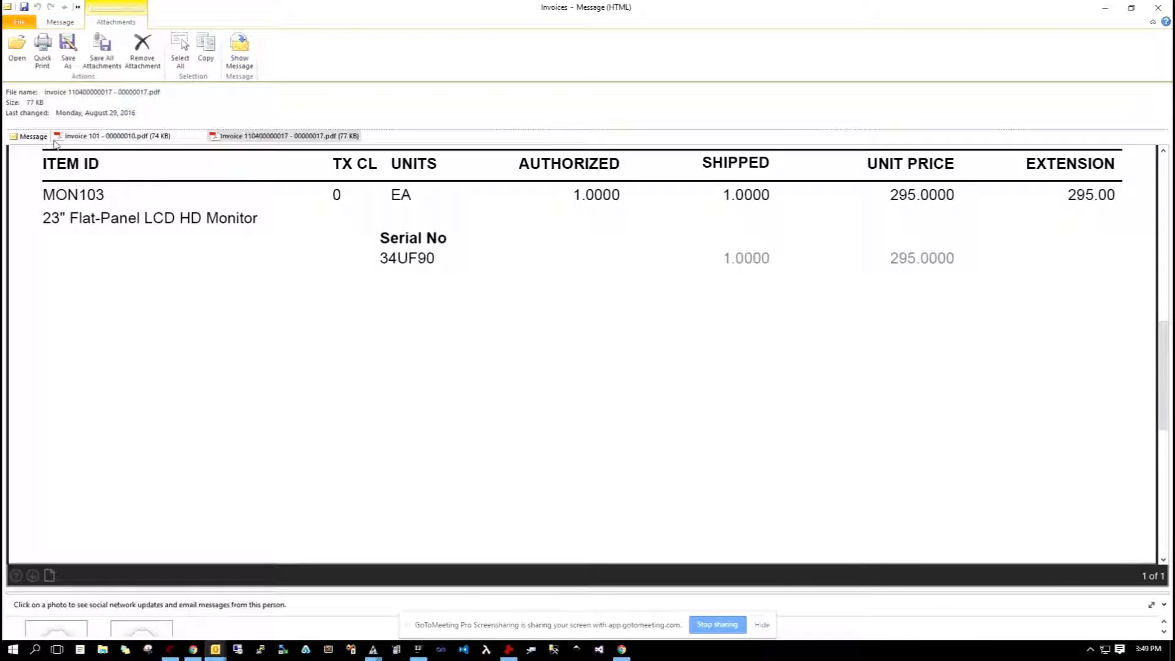
left_click(34, 139)
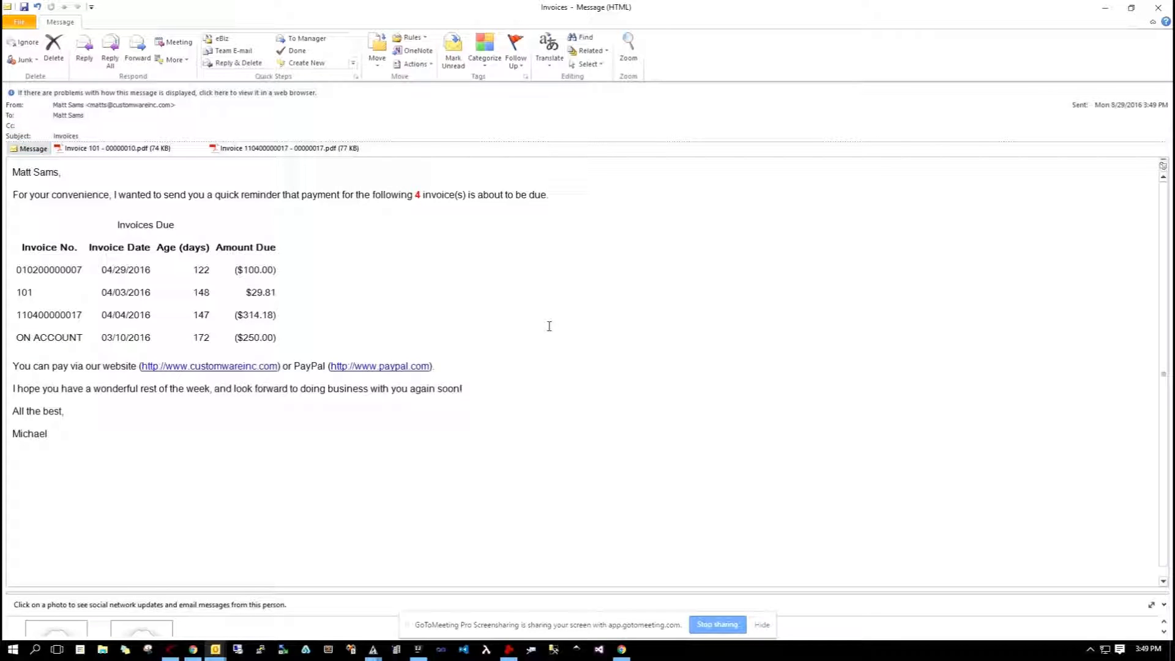
Step: Close the reminder email, open the Final Notice email, and examine its Invoices Due table
left_click(1158, 7)
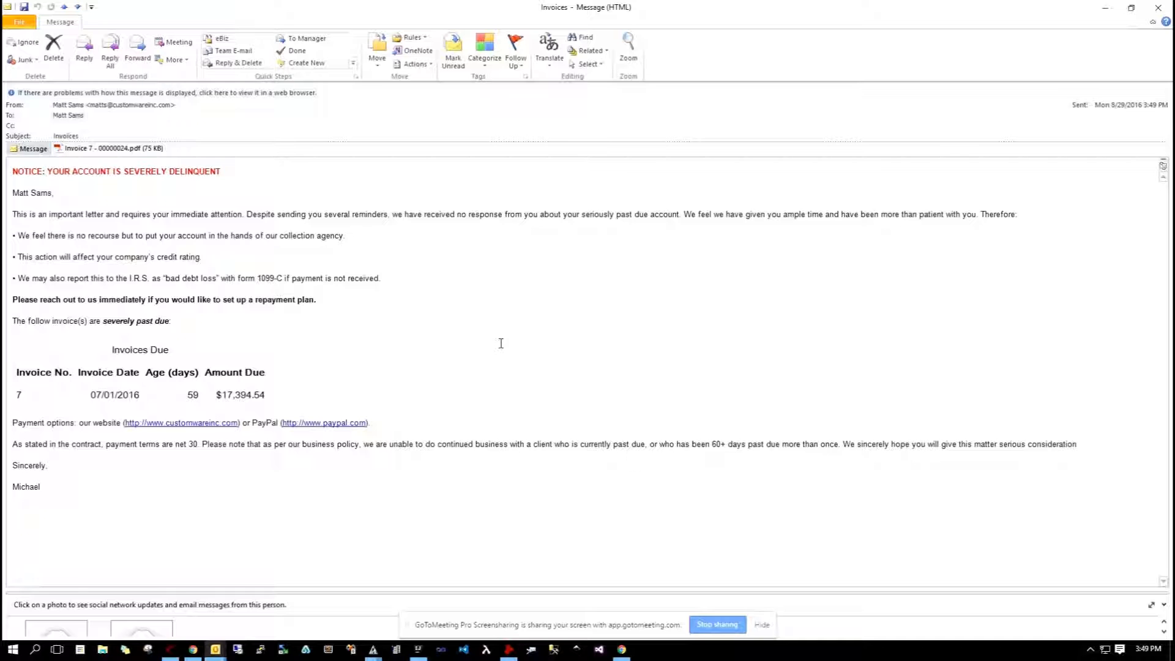
left_click_drag(307, 392, 38, 337)
left_click(381, 353)
Step: Read the attached invoice 7 PDF in Adobe Acrobat Reader, and close it and the email to return to AR Collections in TRAVERSE
left_click(133, 151)
double_click(133, 151)
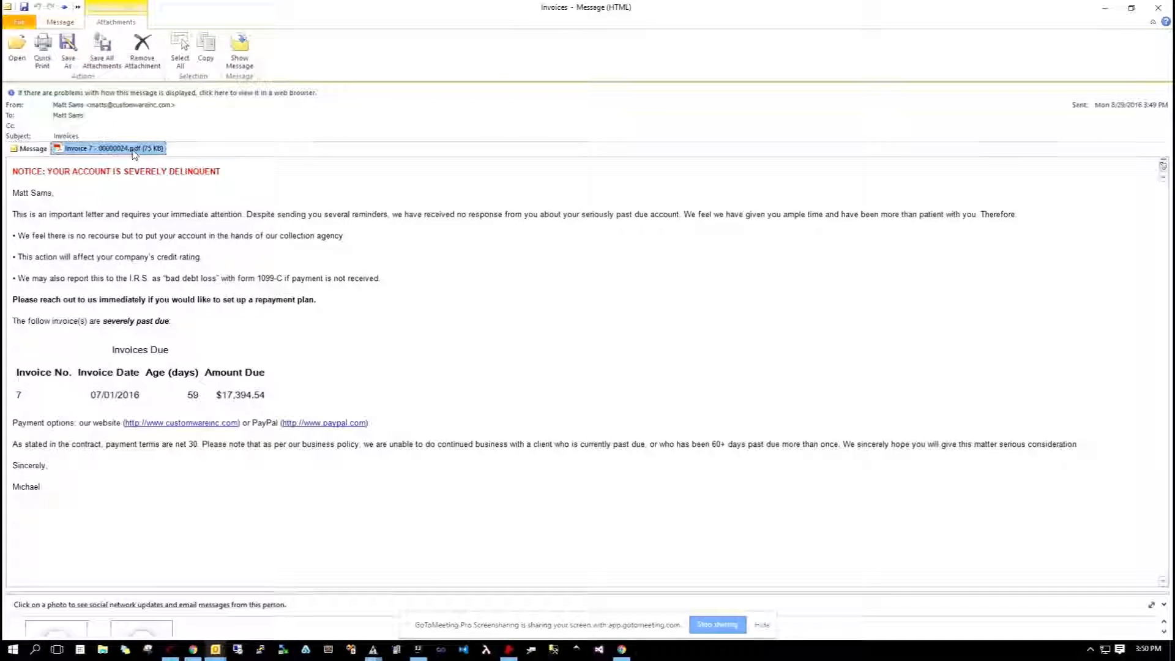
scroll(681, 332, "down", 1)
scroll(682, 332, "down", 10)
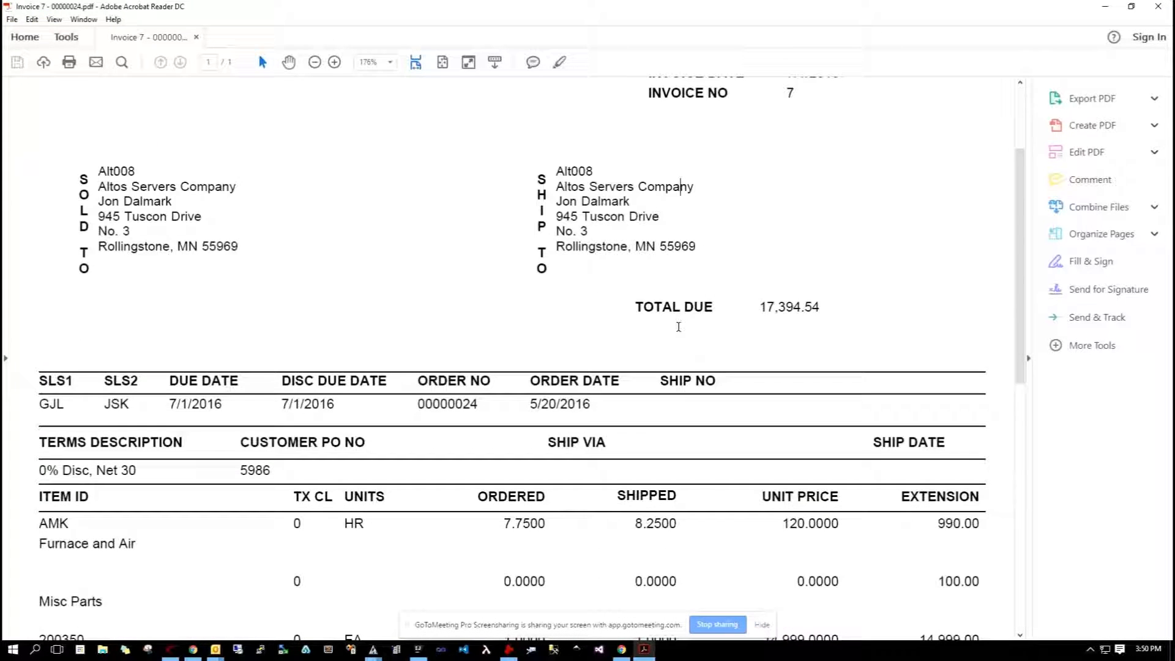
scroll(681, 333, "up", 11)
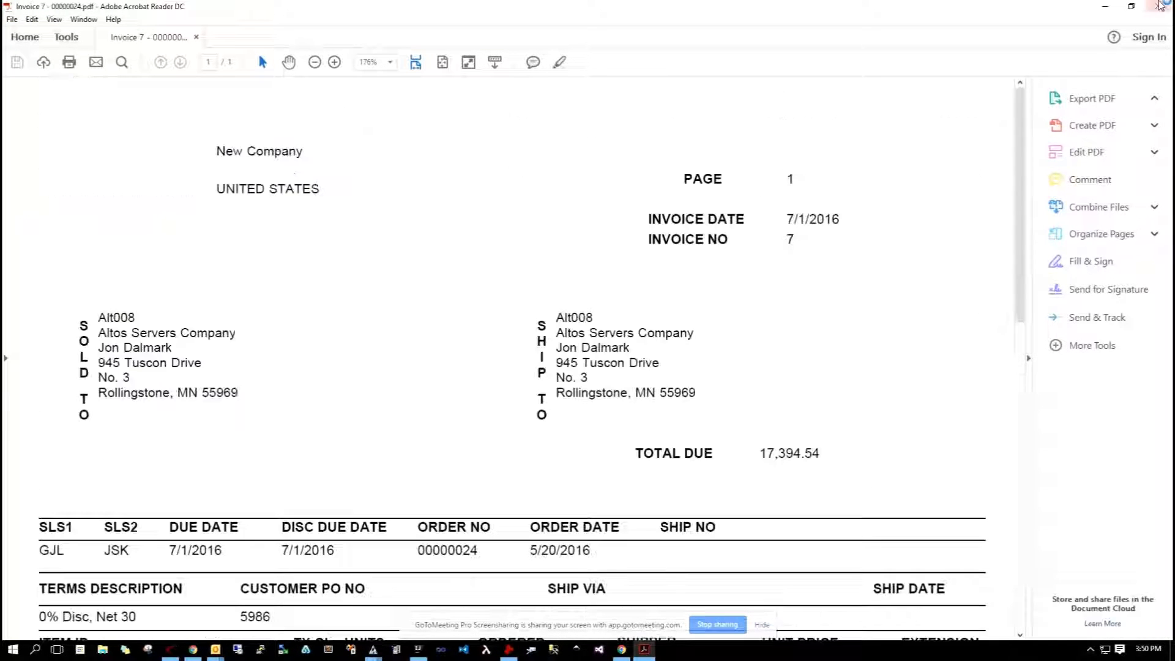
left_click(1159, 6)
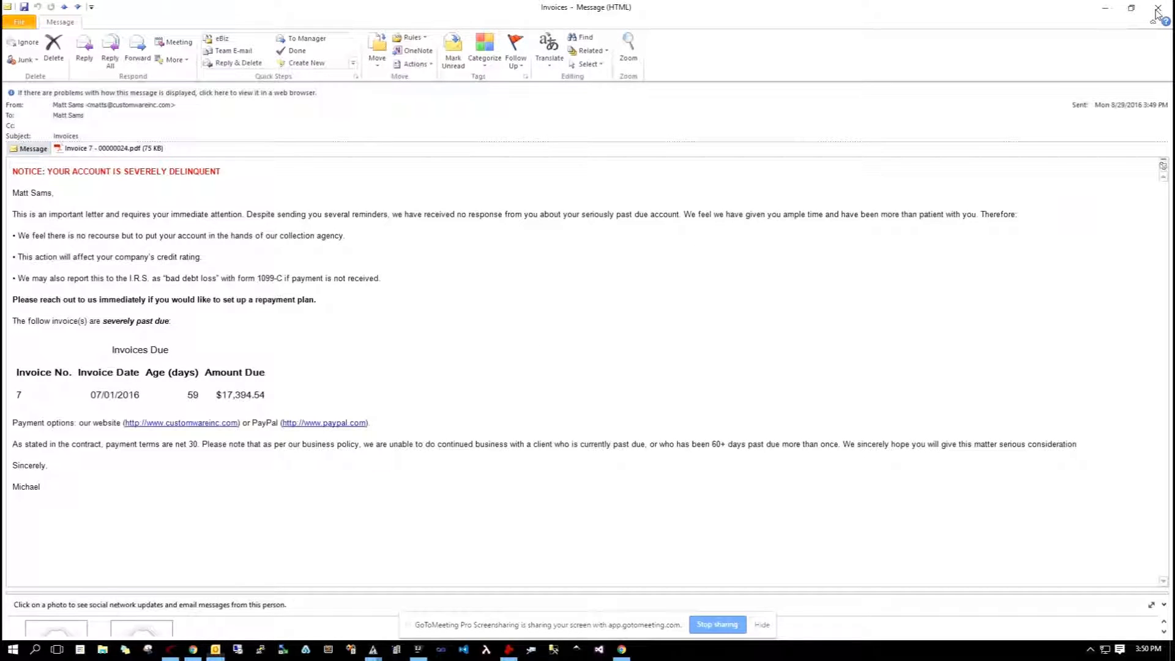
left_click(1158, 8)
left_click(737, 208)
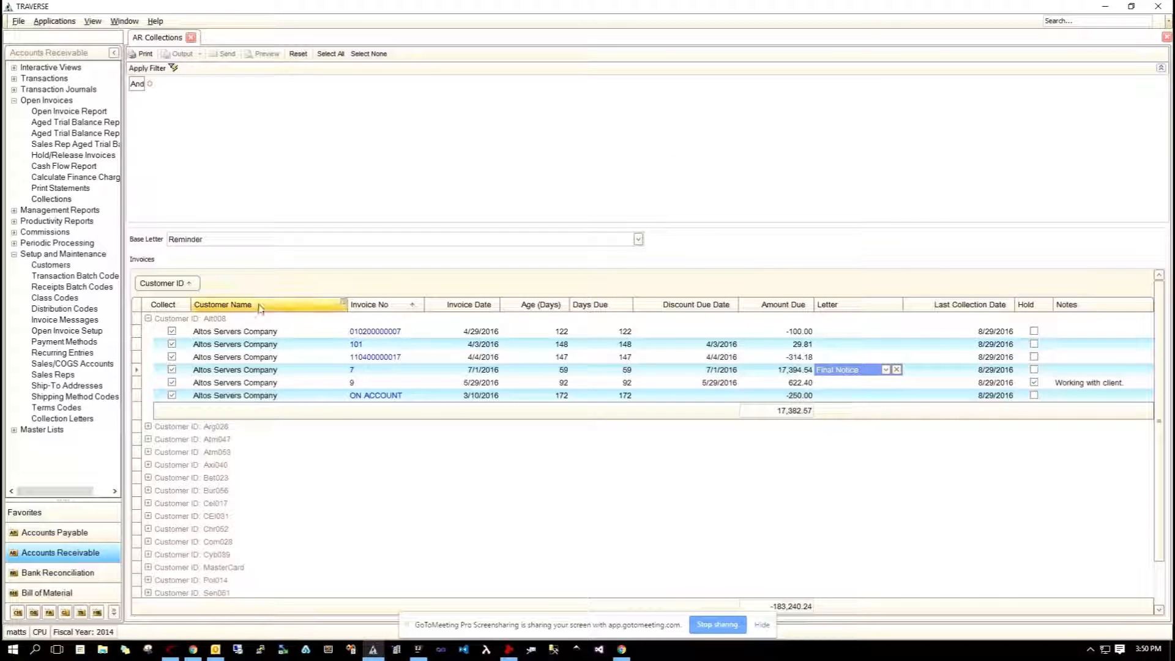
Step: Remove the Customer ID grouping from the invoice list and open the Altos Servers Company customer record
right_click(173, 288)
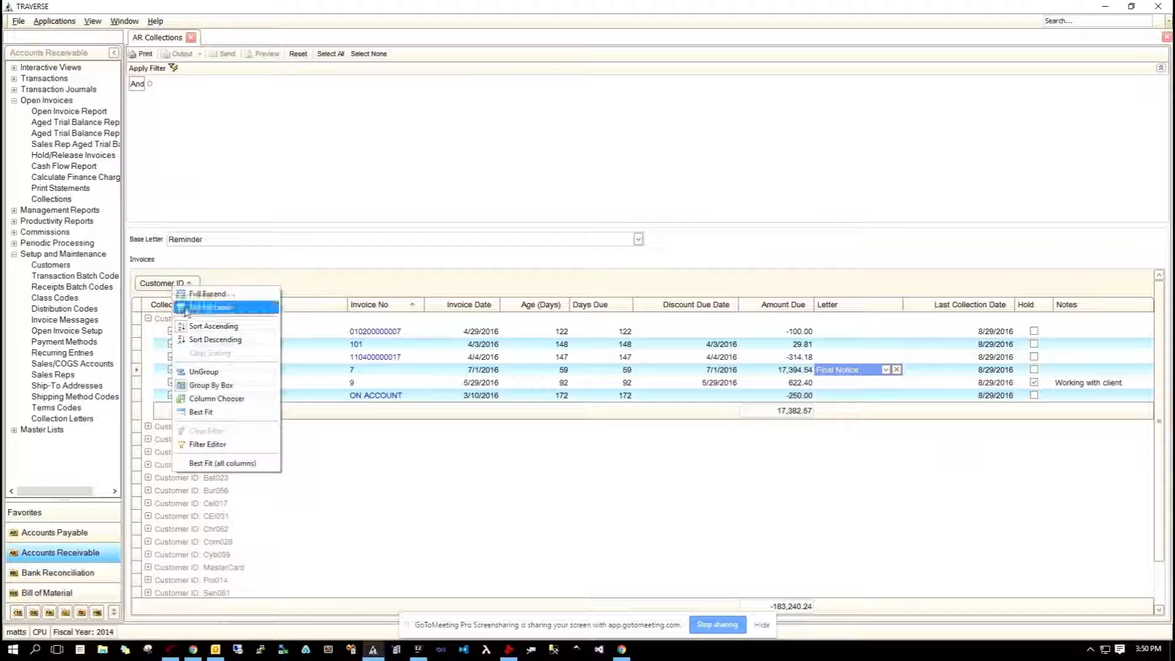
left_click(205, 372)
left_click(209, 314)
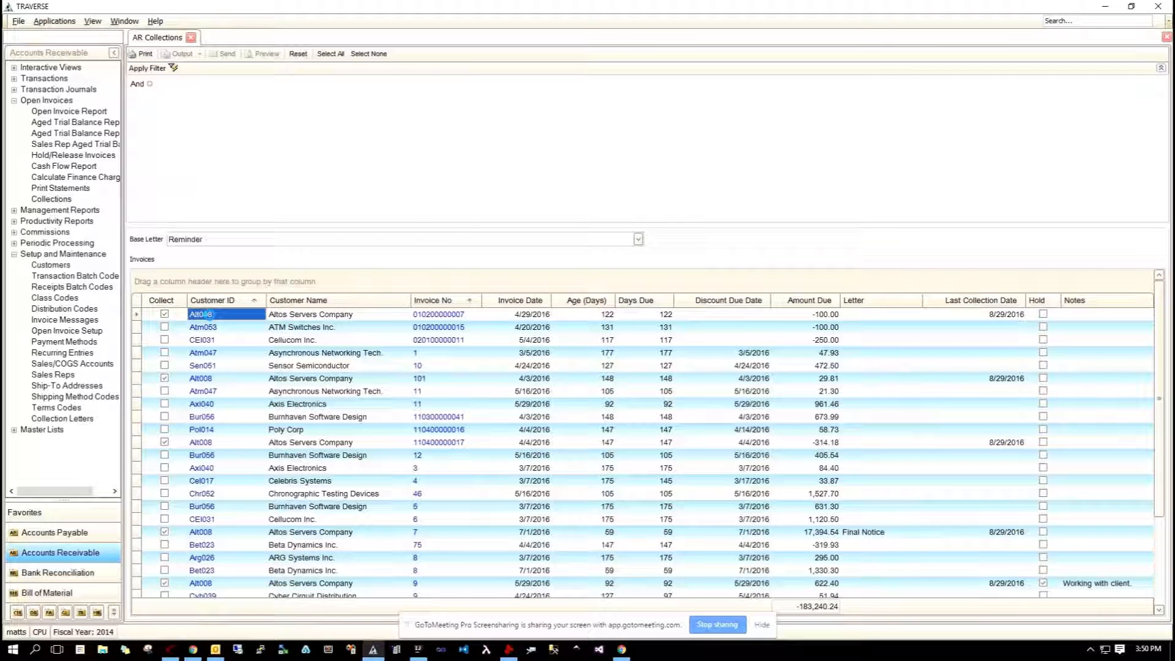
left_click(206, 314)
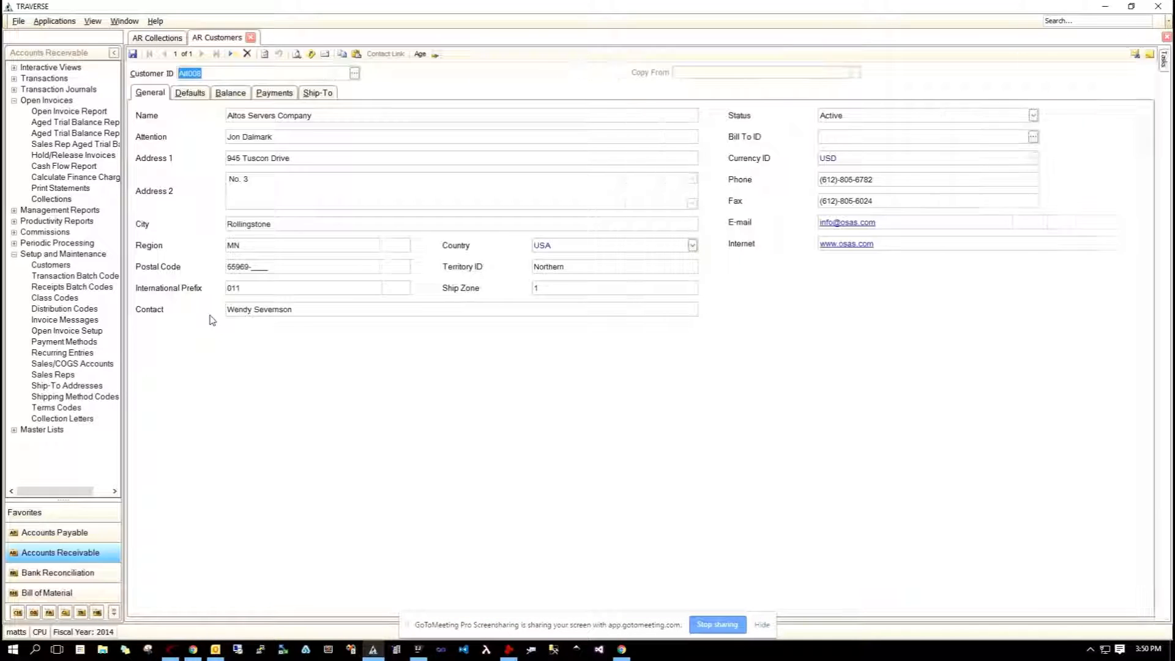
Step: Return to AR Collections and check the last collection dates of the Altos Servers Company invoices marked for collection
left_click(140, 39)
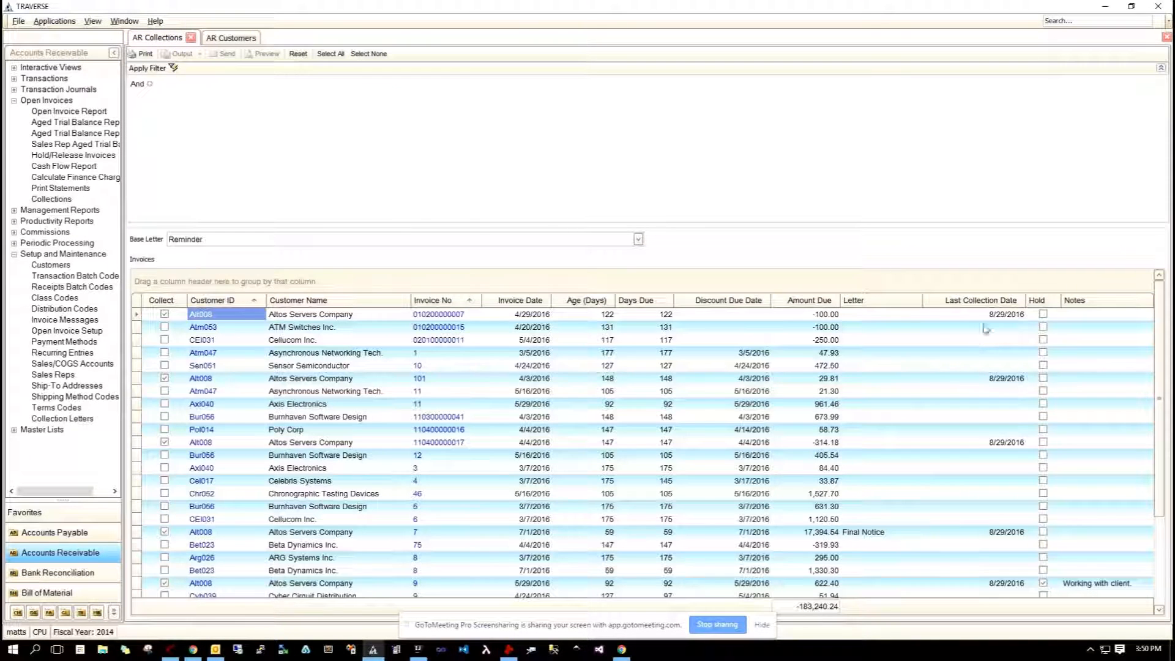
left_click(991, 315)
left_click(989, 378)
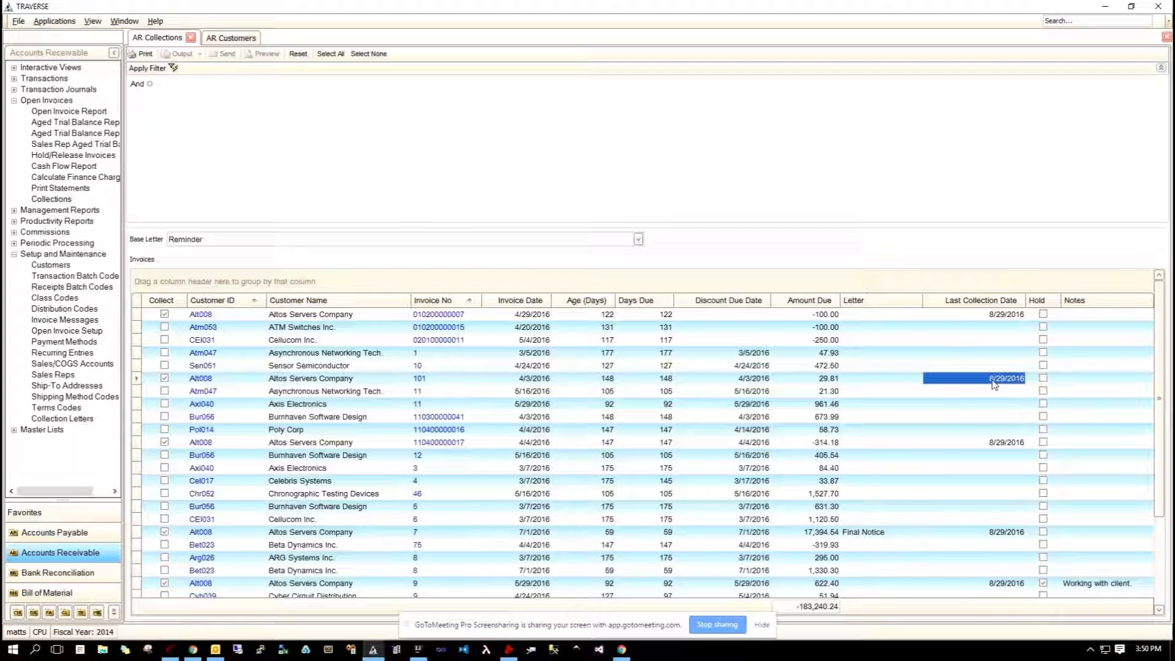
left_click(1004, 446)
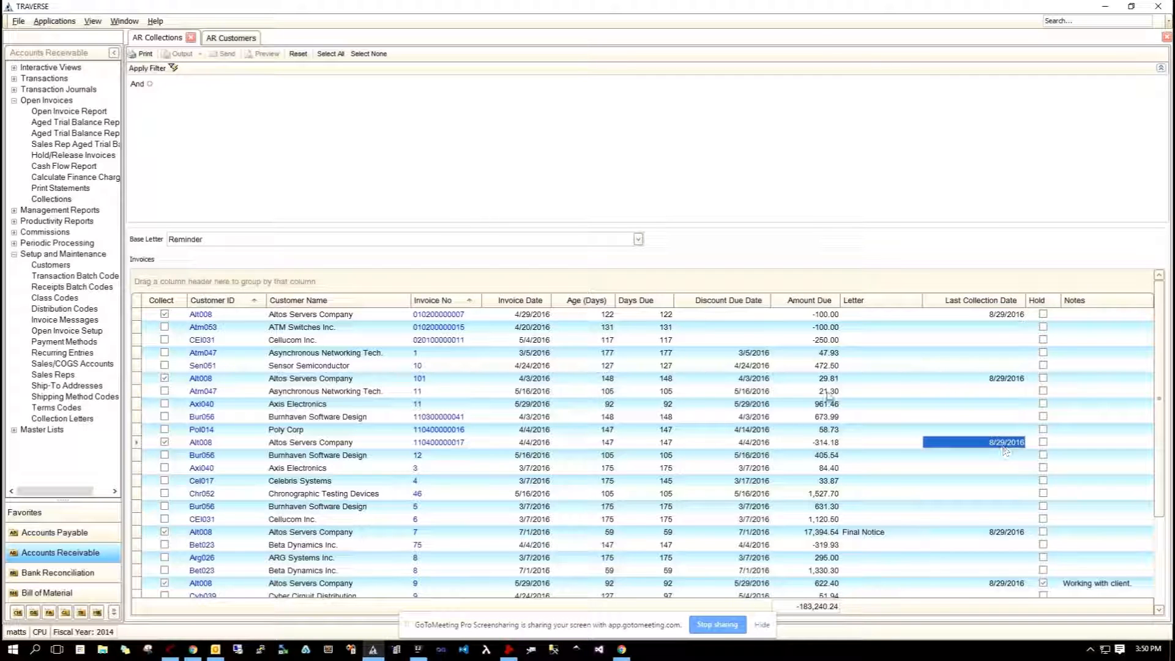
Step: Read the first and last collection notes attached to the Altos Servers Company customer record, and close the notes and the record
left_click(229, 40)
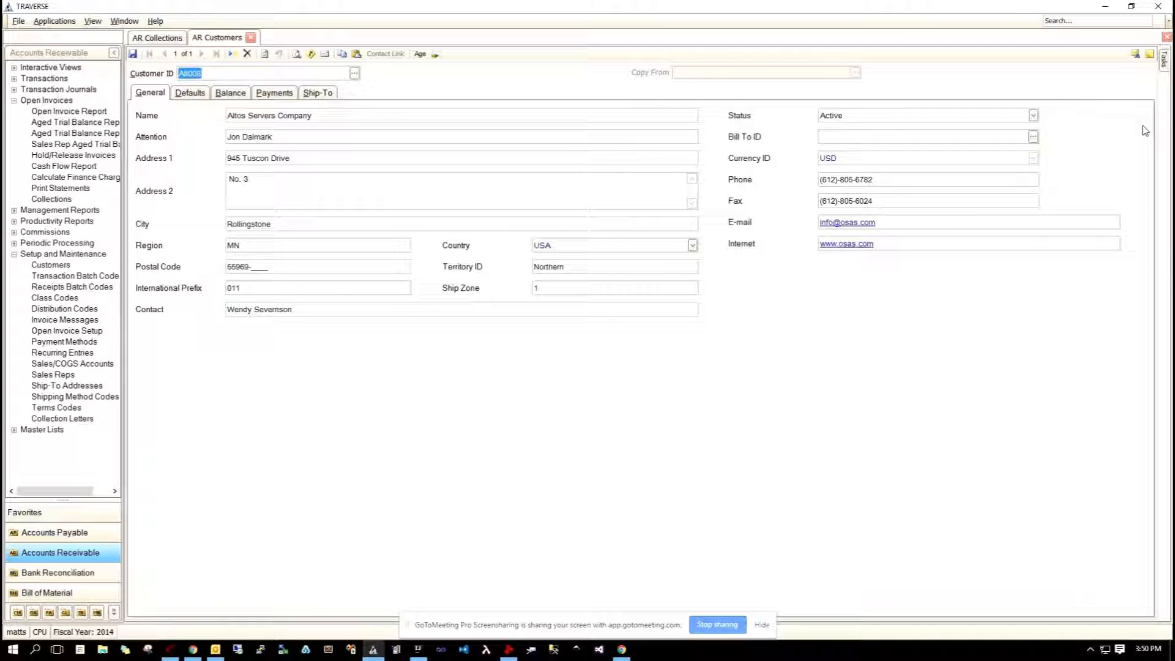
left_click(1150, 54)
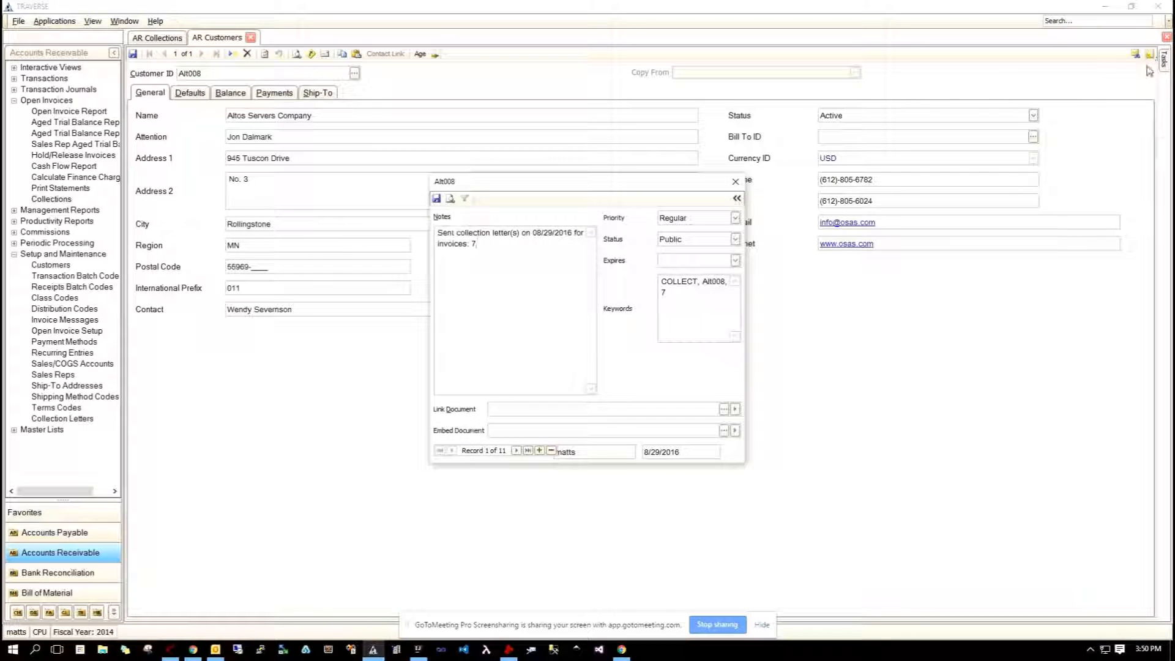
left_click(528, 451)
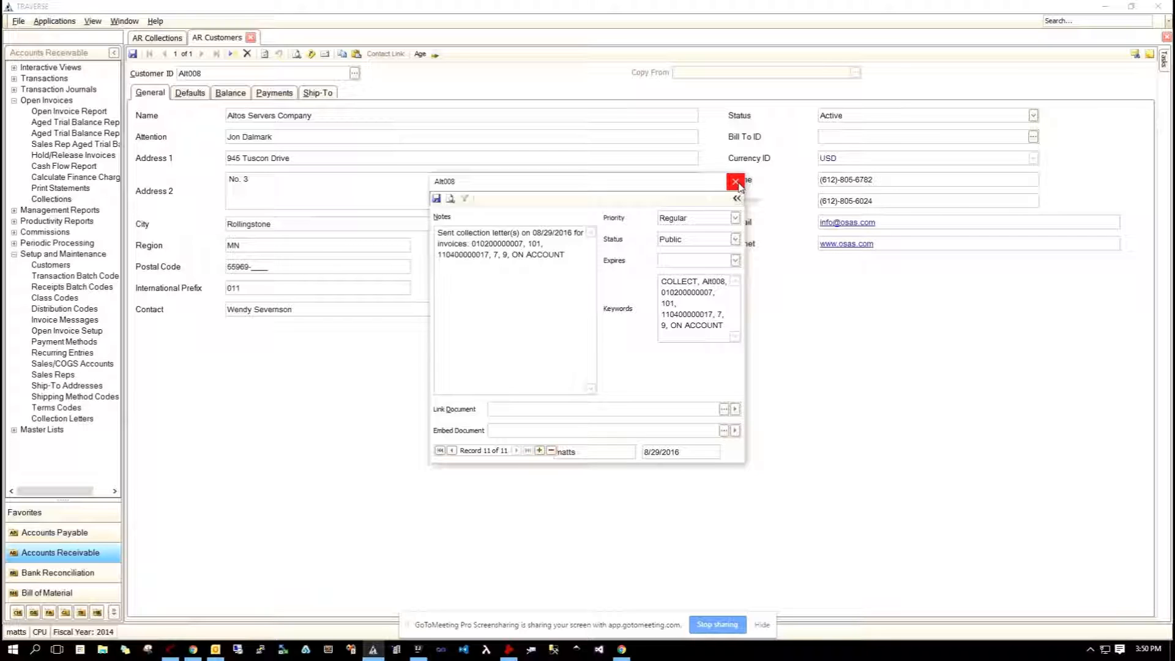
left_click(737, 183)
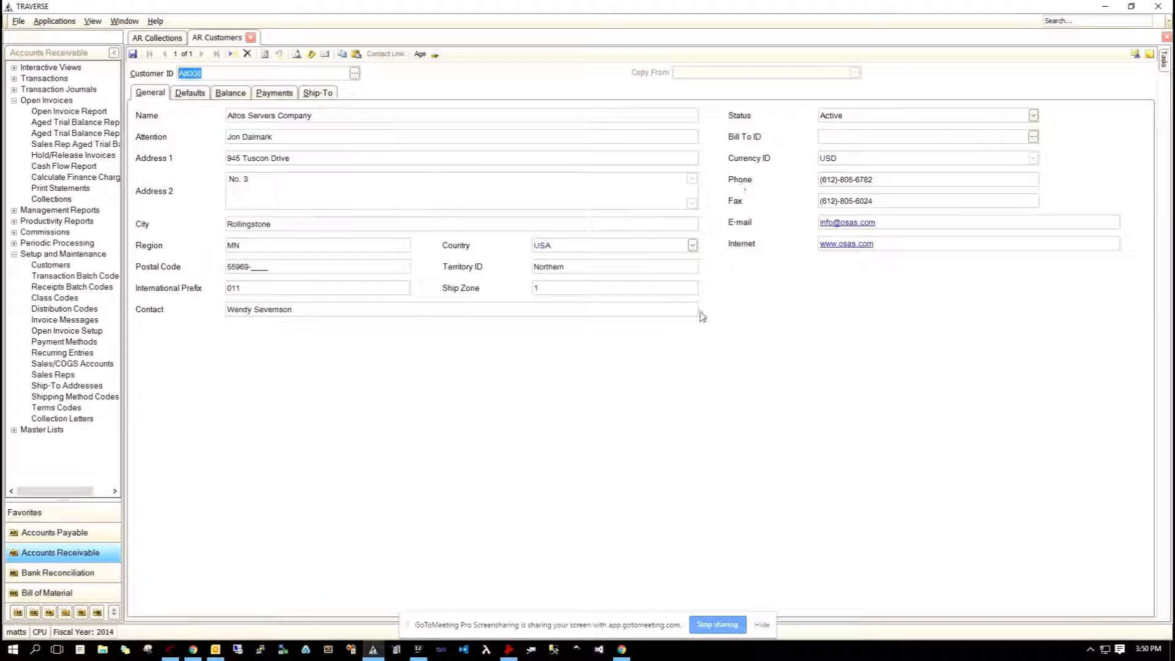
left_click(254, 39)
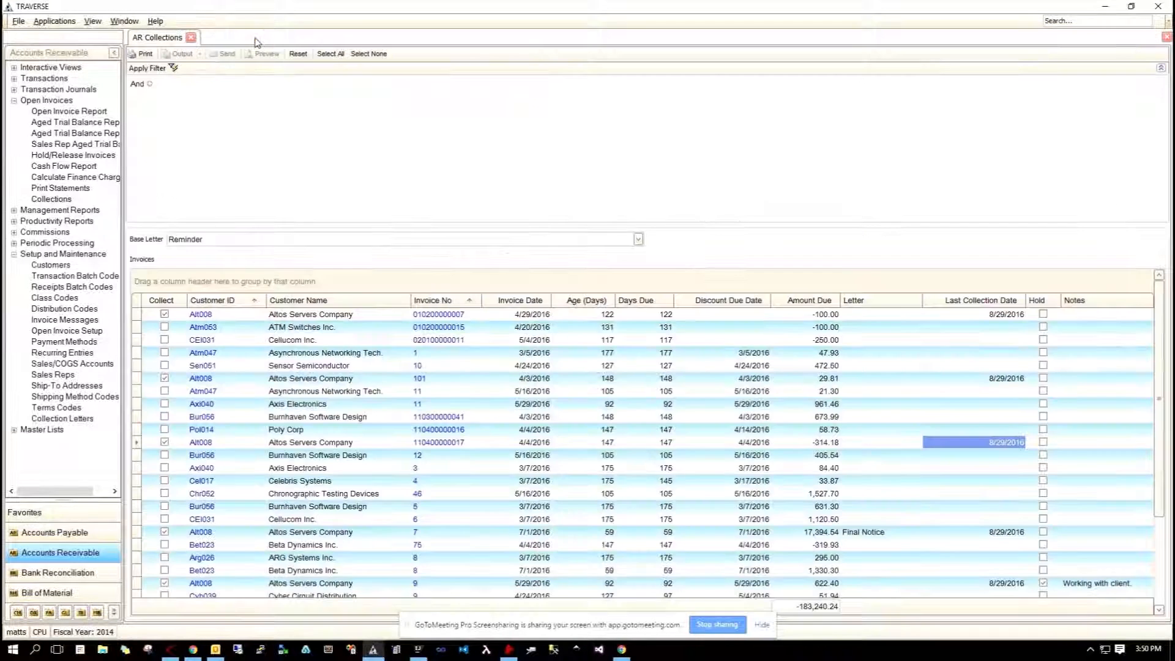